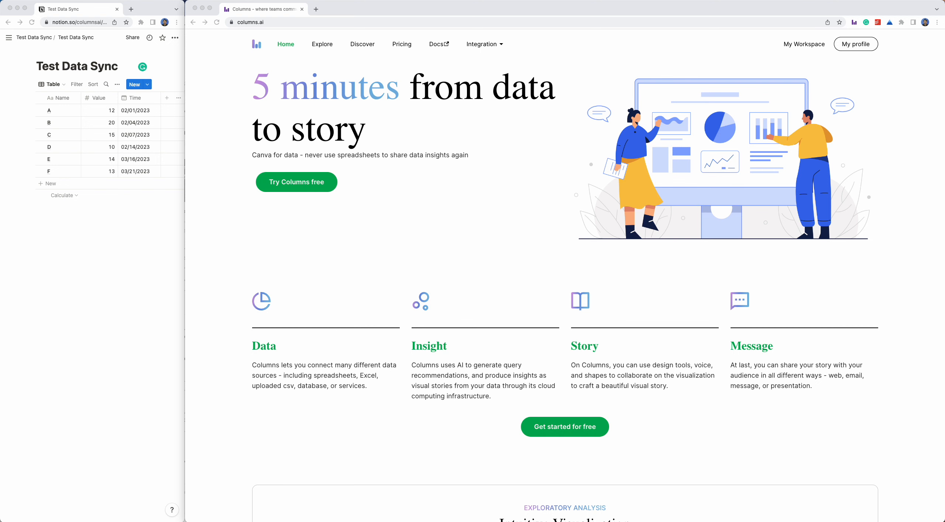
Open the personal workspace of visual stories in Columns
left_click(114, 286)
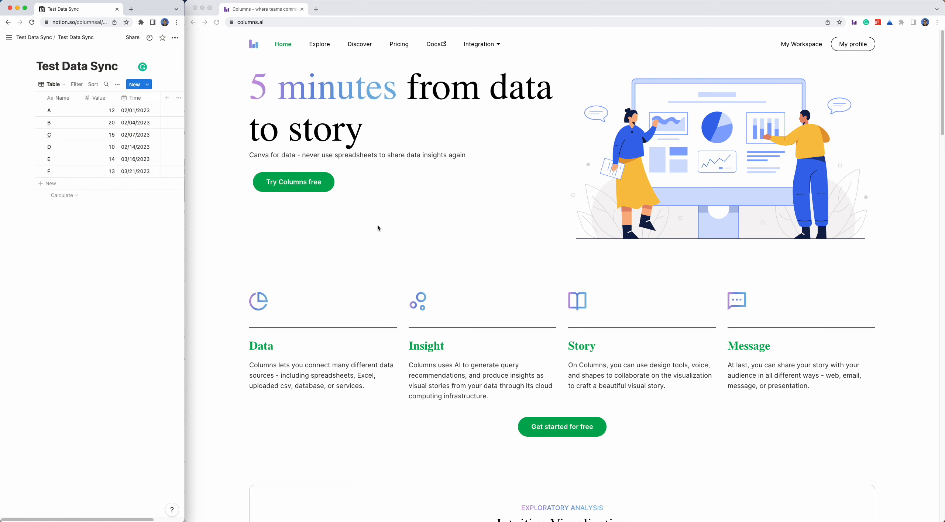
left_click(794, 43)
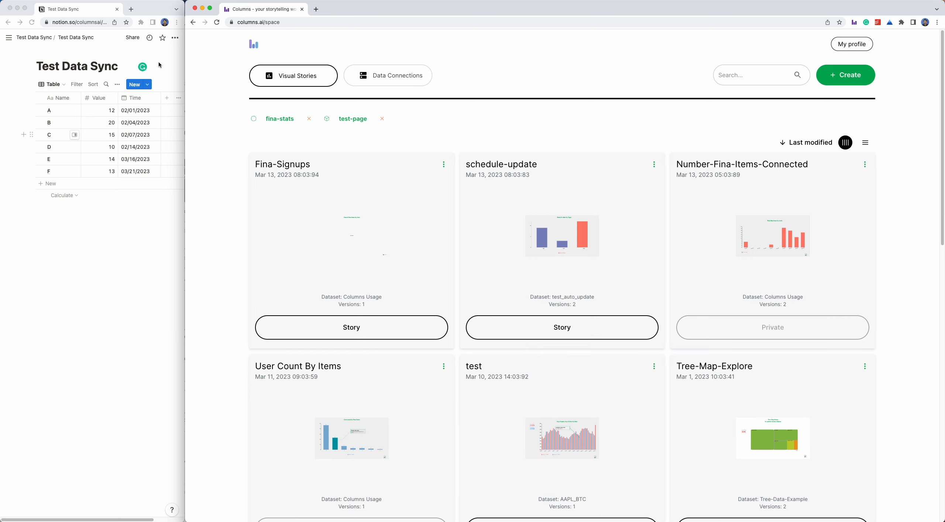
Switch to Notion and examine the permissions of the Columns connection on the Test Data Sync page
left_click(174, 40)
left_click(174, 39)
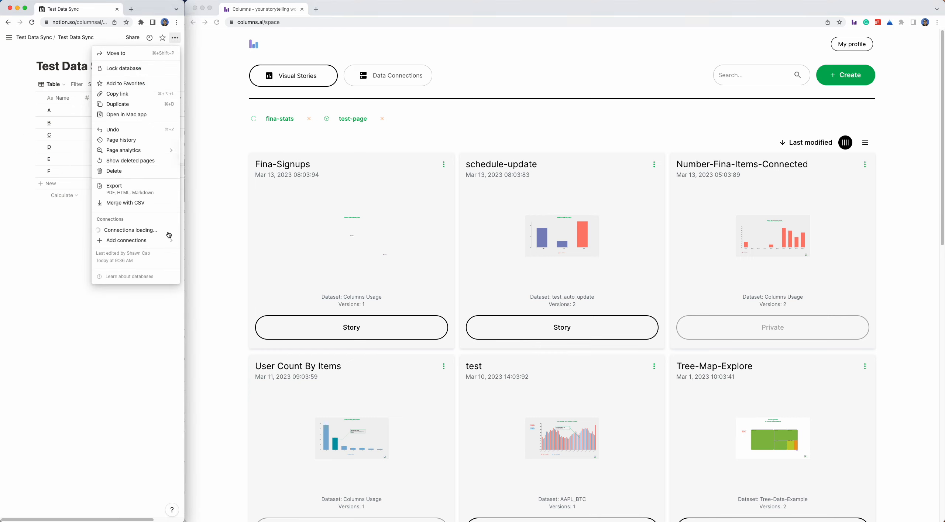
mouse_move(139, 235)
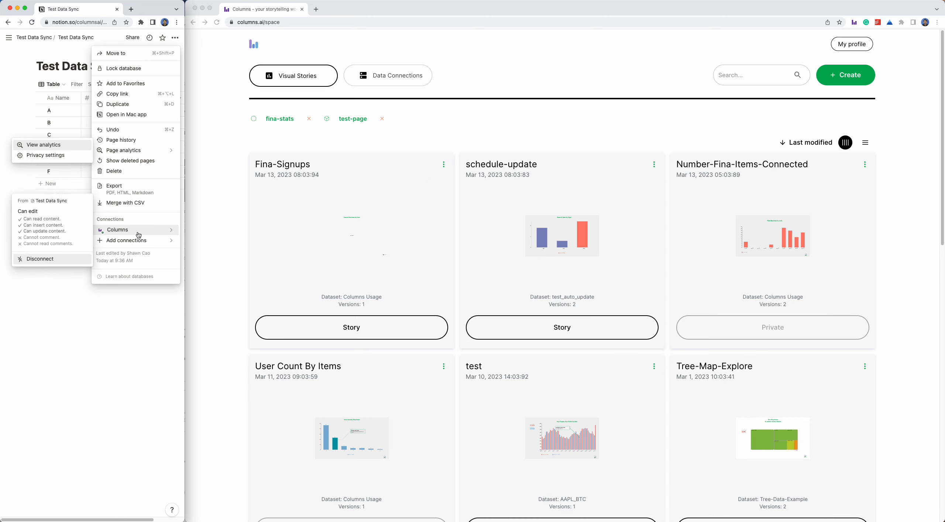
left_click(418, 129)
left_click(117, 340)
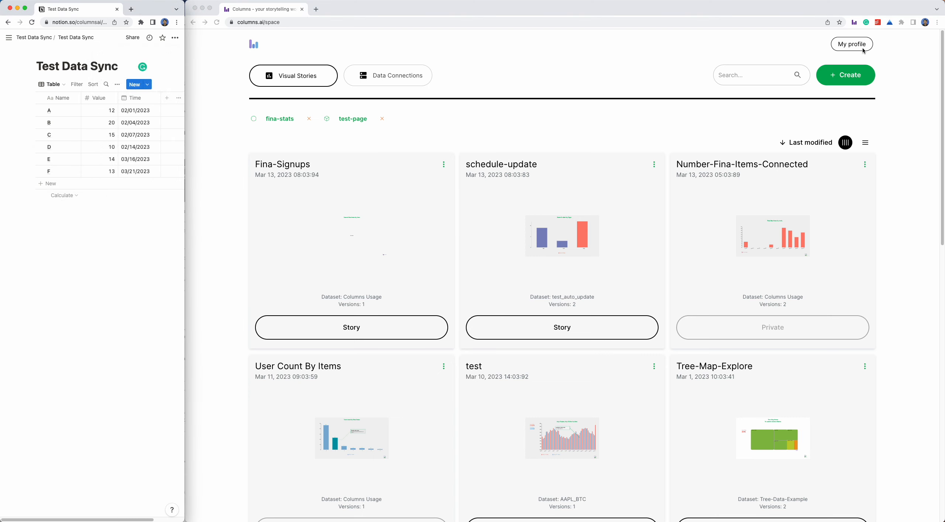
Create a new visual story in Columns and start connecting new data with Notion as the source
left_click(795, 101)
left_click(845, 85)
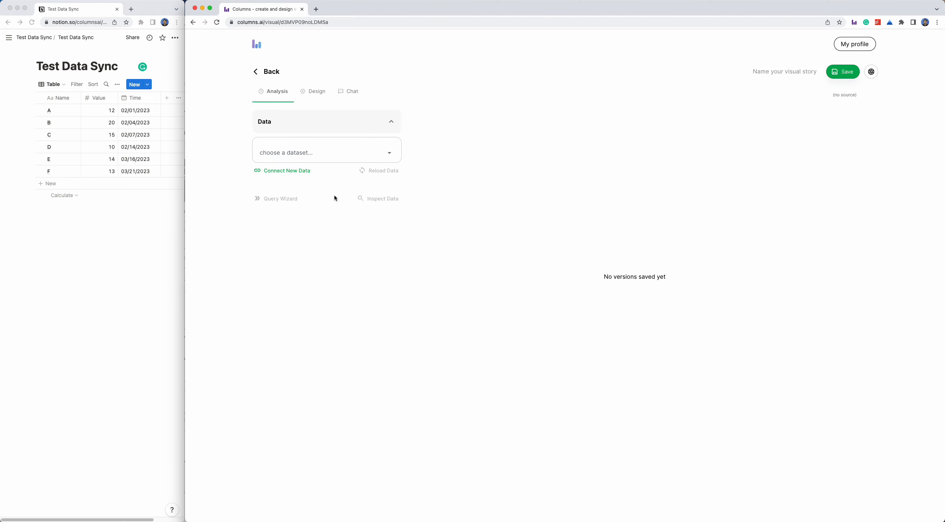
left_click(283, 172)
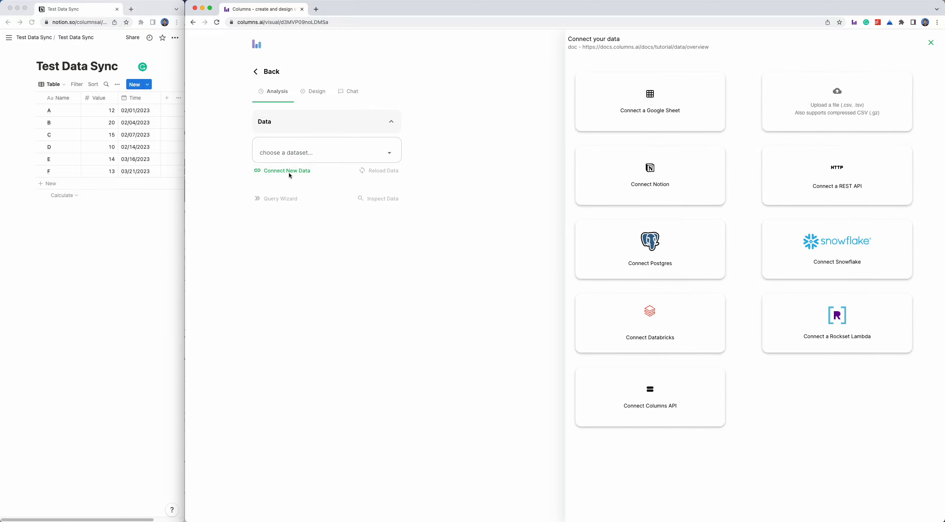
left_click(656, 180)
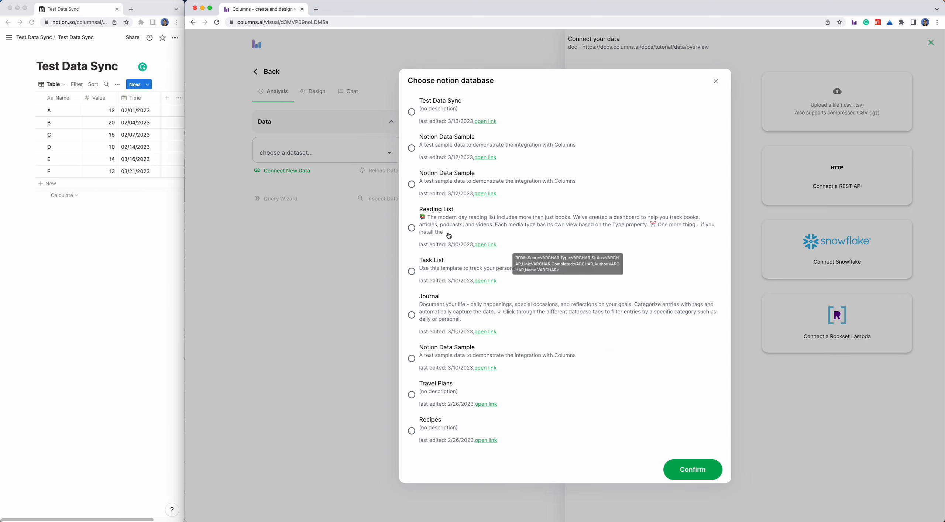
Select the Test Data Sync Notion database and connect it as the story's dataset with the detected time column
left_click(70, 70)
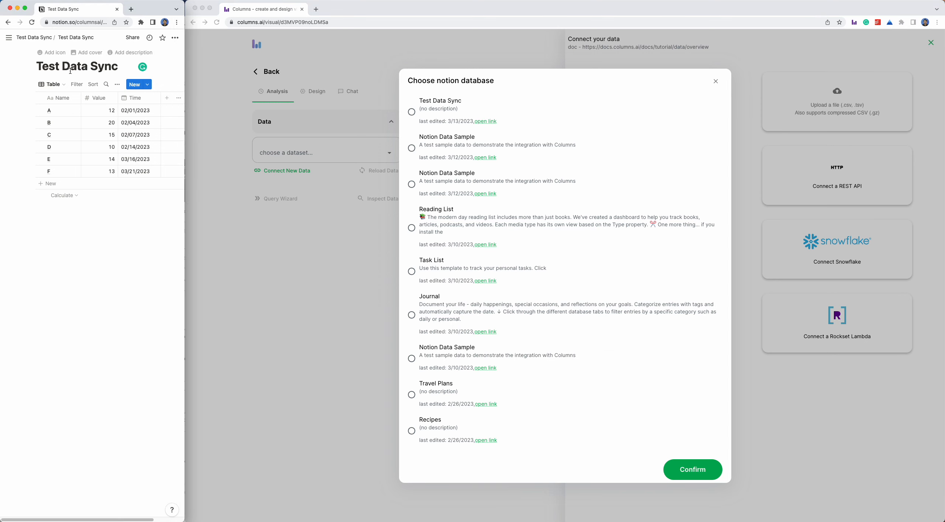
left_click(412, 113)
left_click(412, 112)
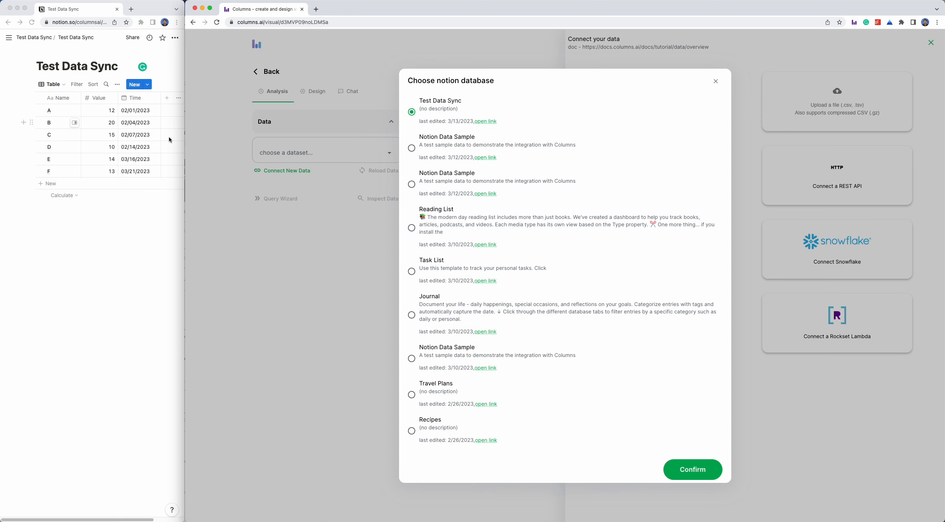
left_click(689, 475)
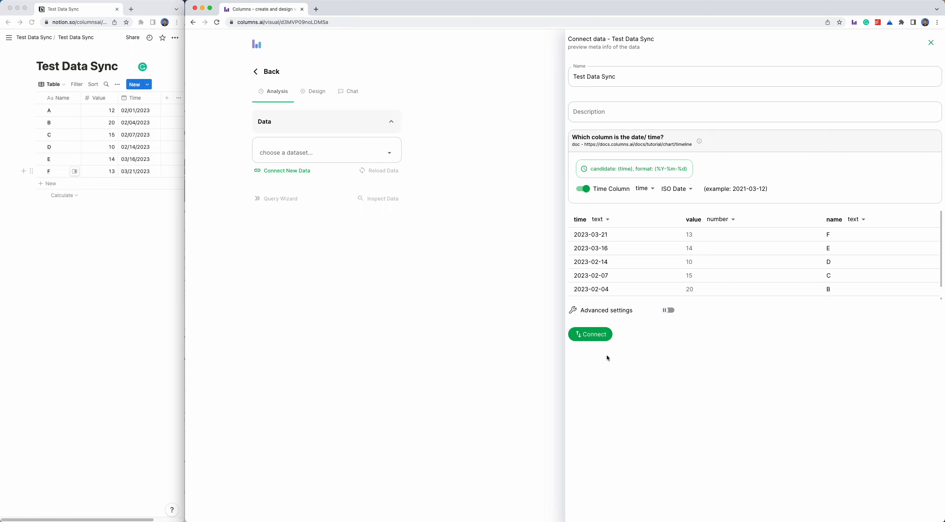
left_click(596, 336)
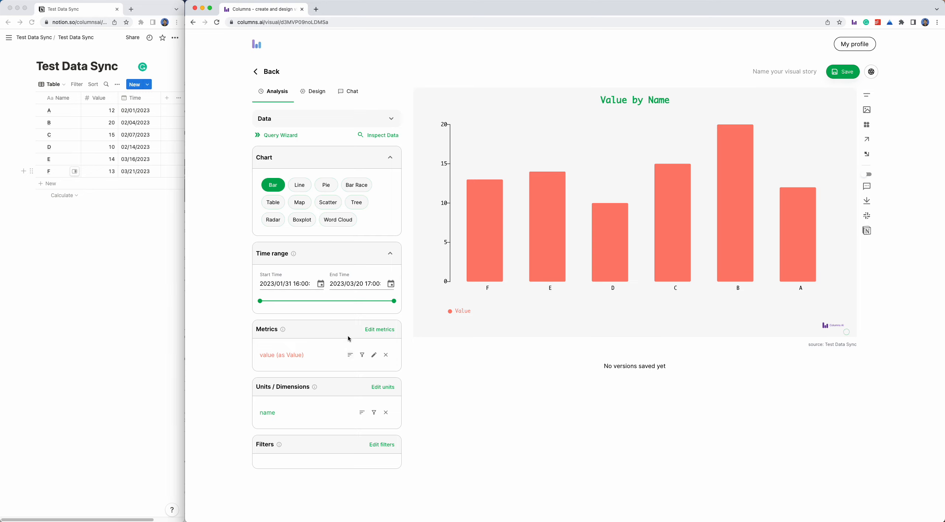
Review the chart types and quick query templates offered by the Query Wizard without applying any
left_click(285, 139)
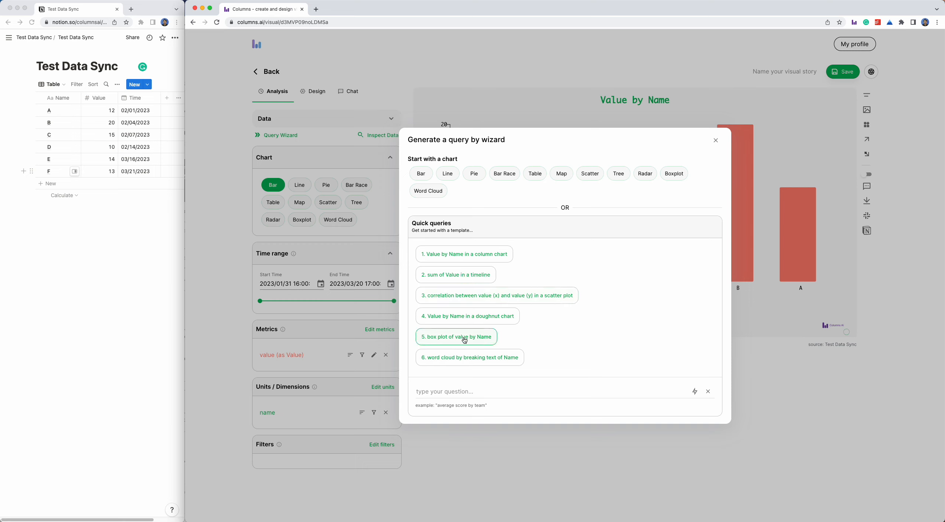
left_click(479, 391)
left_click(716, 140)
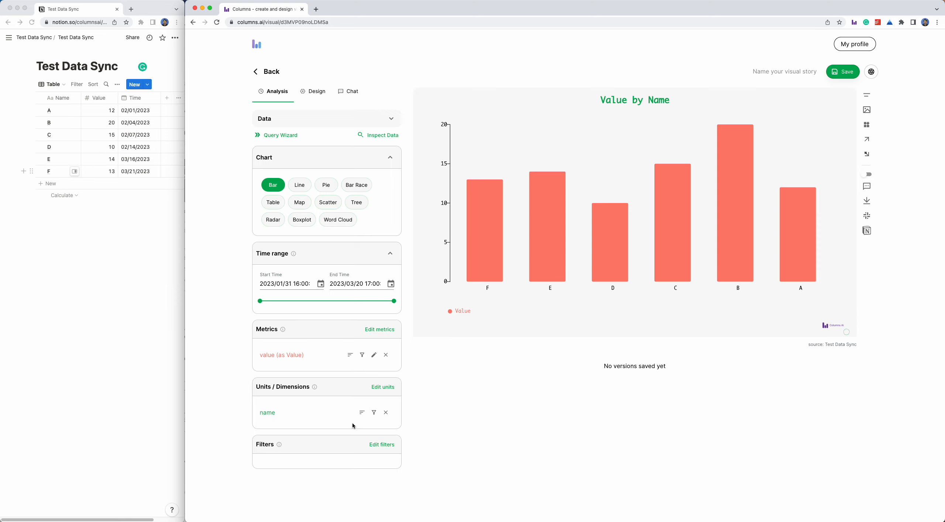
Replace name with (time) as the chart's dimension
left_click(371, 394)
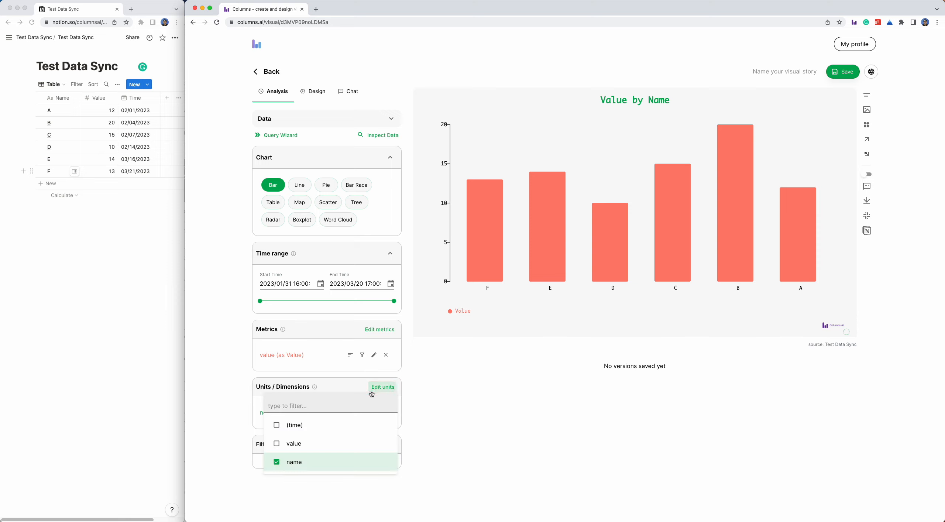
left_click(285, 426)
left_click(297, 460)
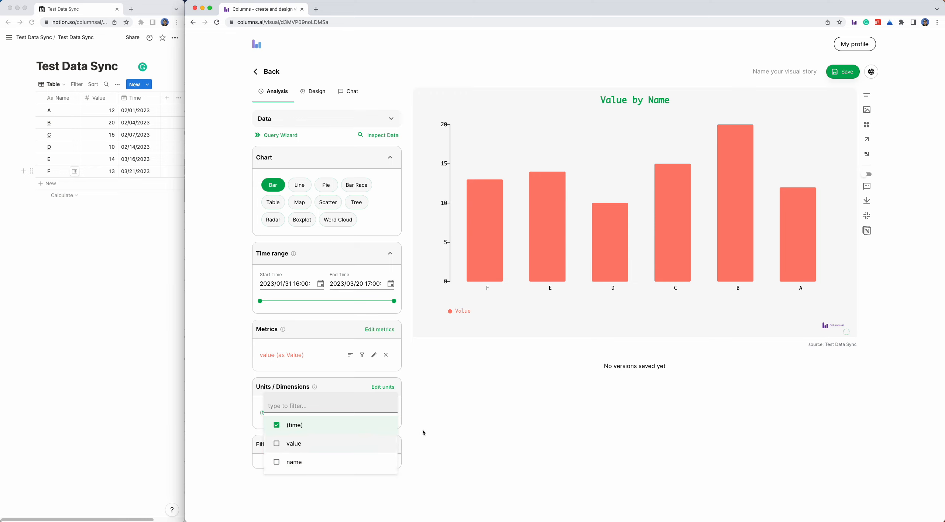
left_click(436, 412)
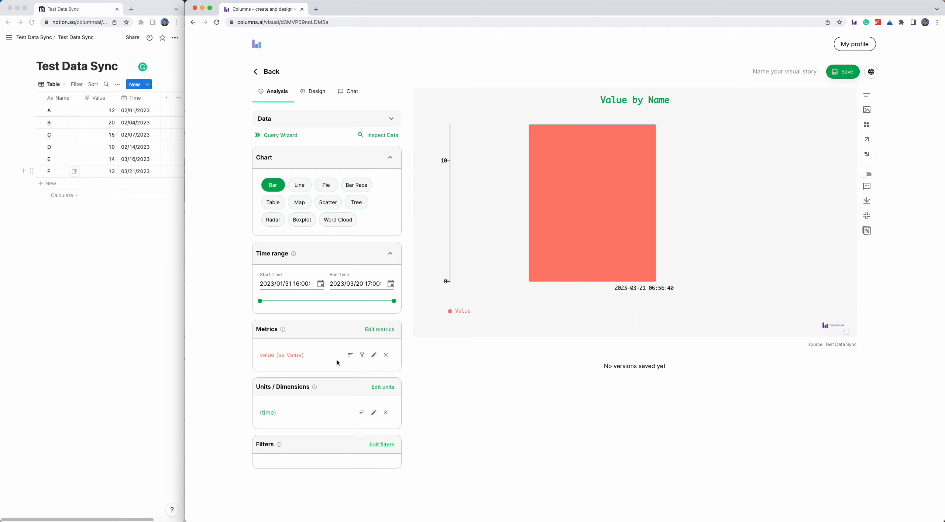
Set the value metric's aggregation to SUM
left_click(374, 355)
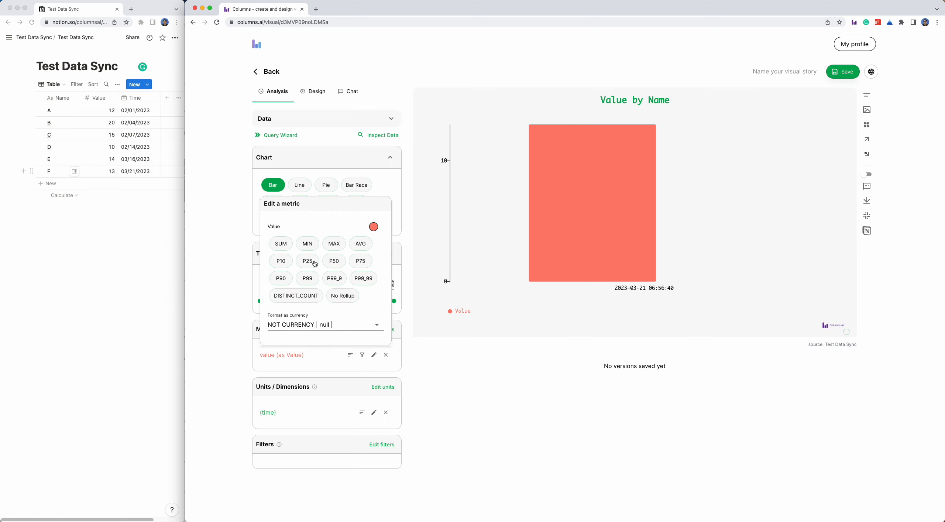
left_click(280, 248)
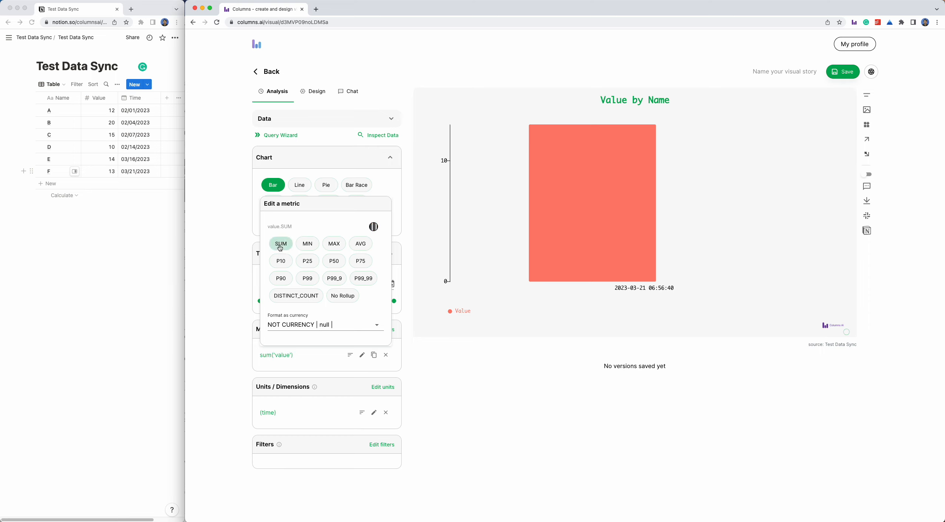
left_click(480, 409)
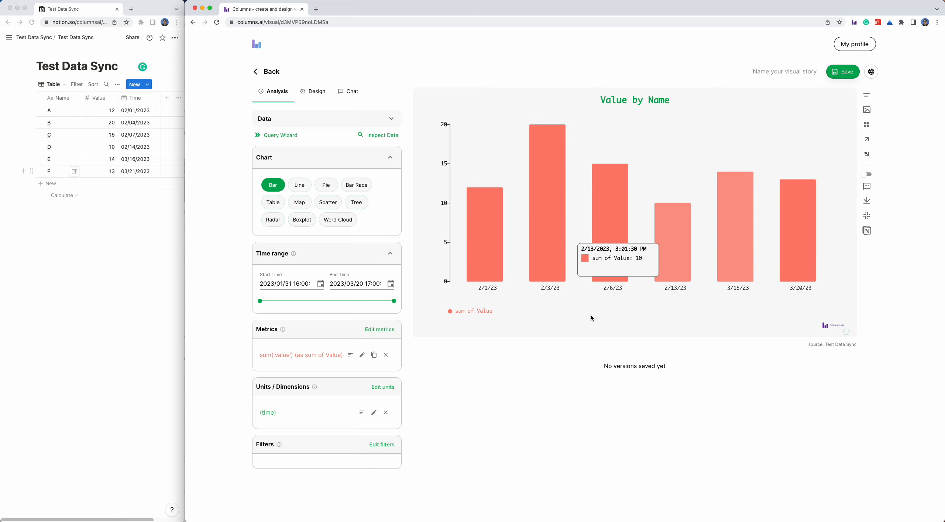
Enable Bounded Time for the time dimension, group it by Week, and check the aggregated rows in the data view
left_click(373, 413)
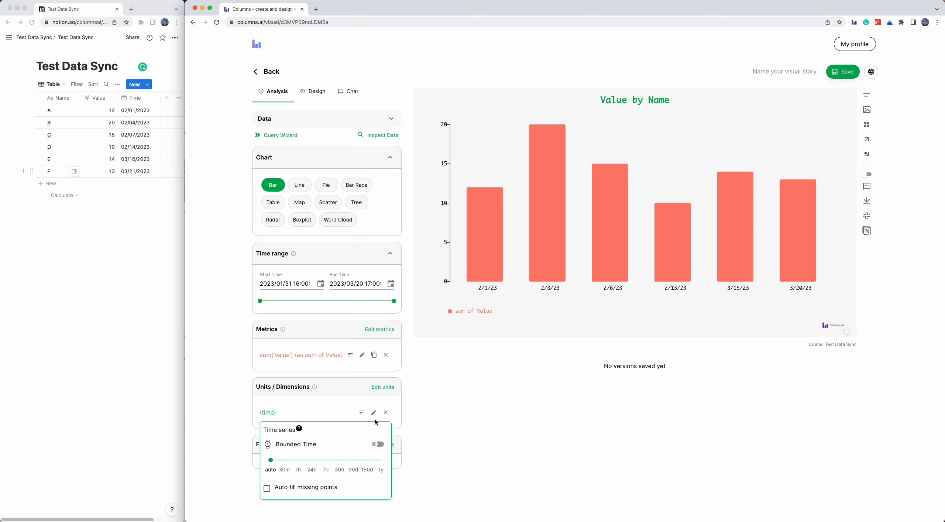
left_click(380, 445)
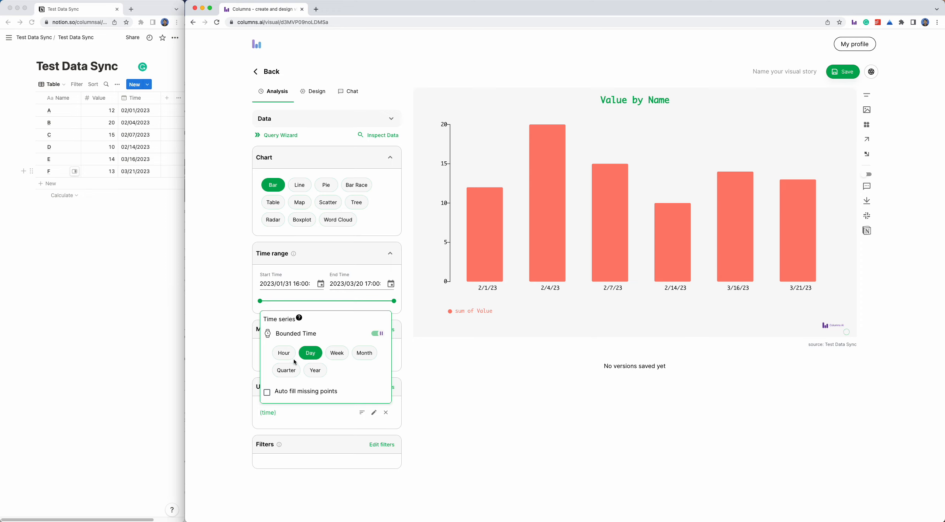
left_click(337, 353)
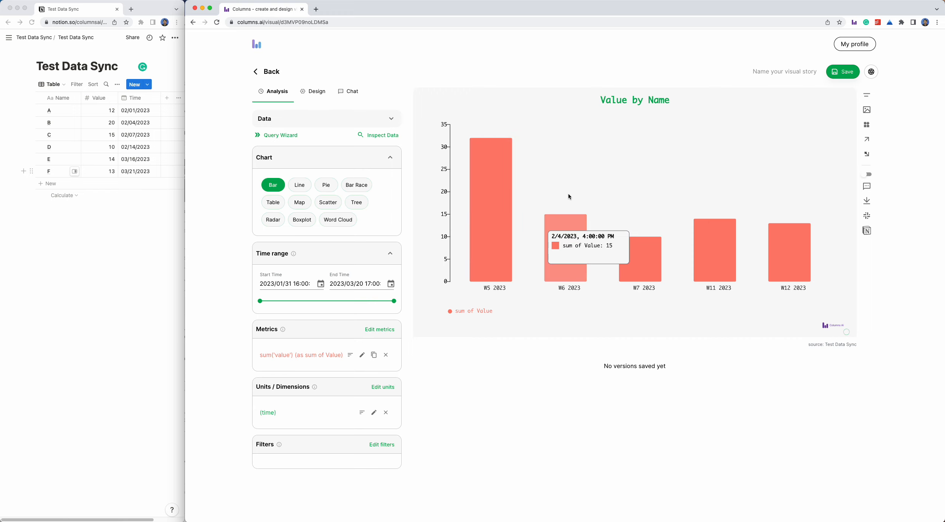
left_click(869, 175)
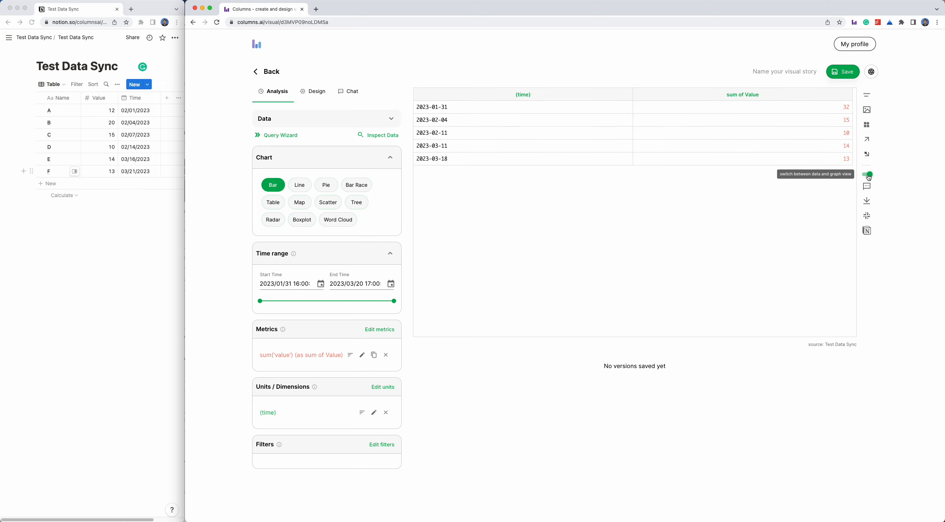
left_click(869, 176)
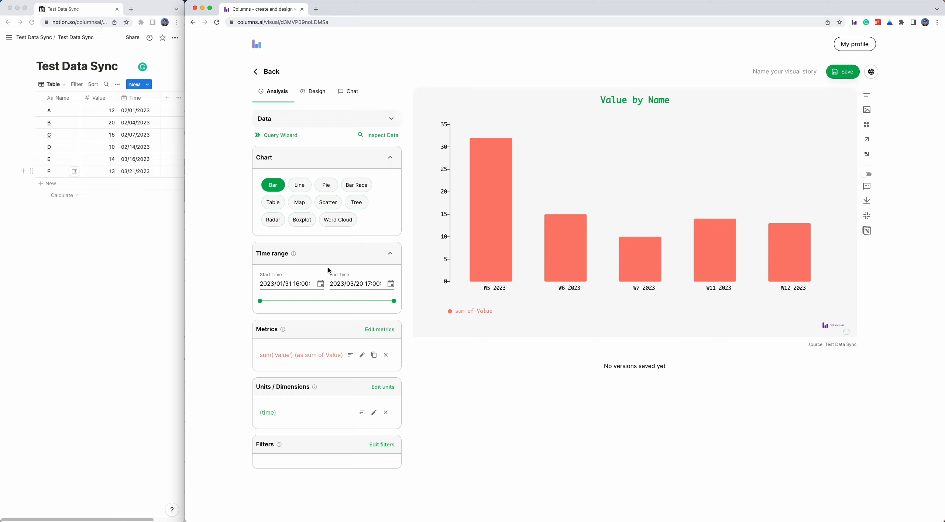
Try an earlier end for the chart's time range and restore the full range
left_click(342, 301)
left_click(318, 301)
left_click(371, 301)
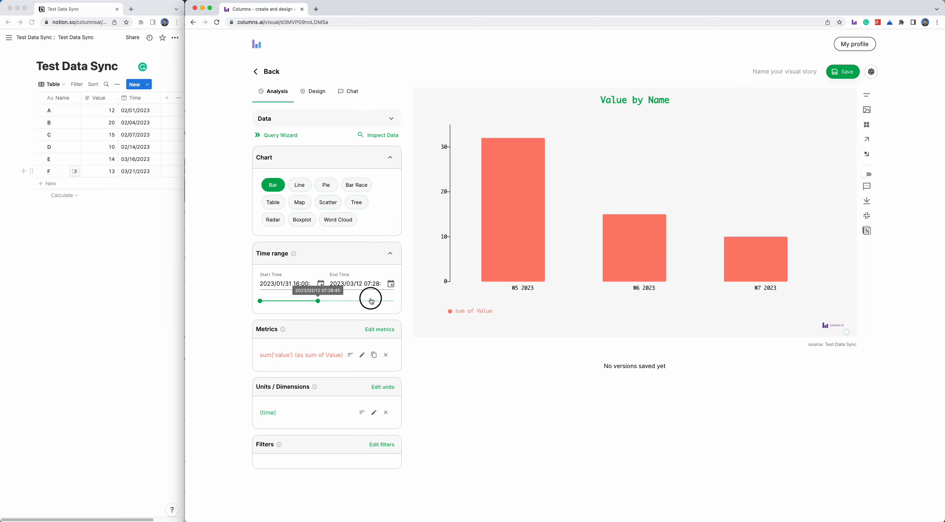
left_click_drag(373, 302, 395, 301)
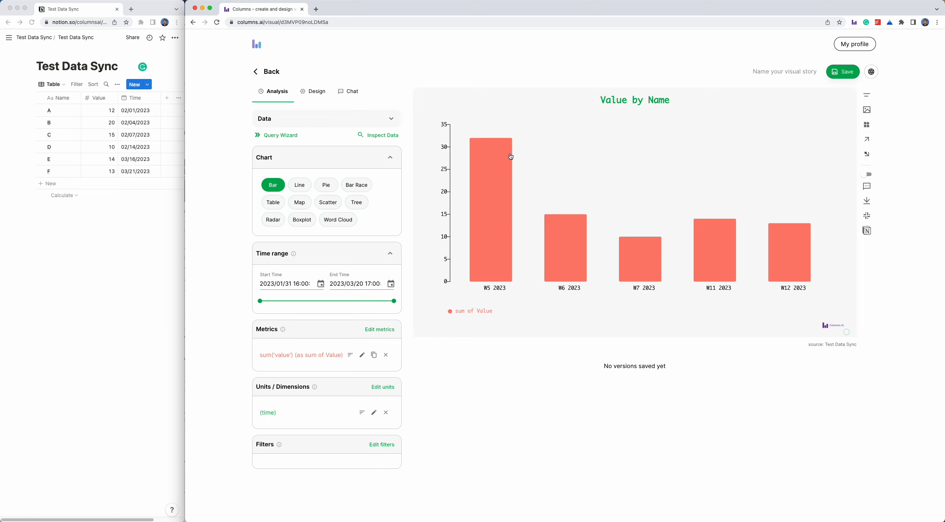
Generate an automatic chart title and edit its text to "Sum of value by week"
left_click(310, 94)
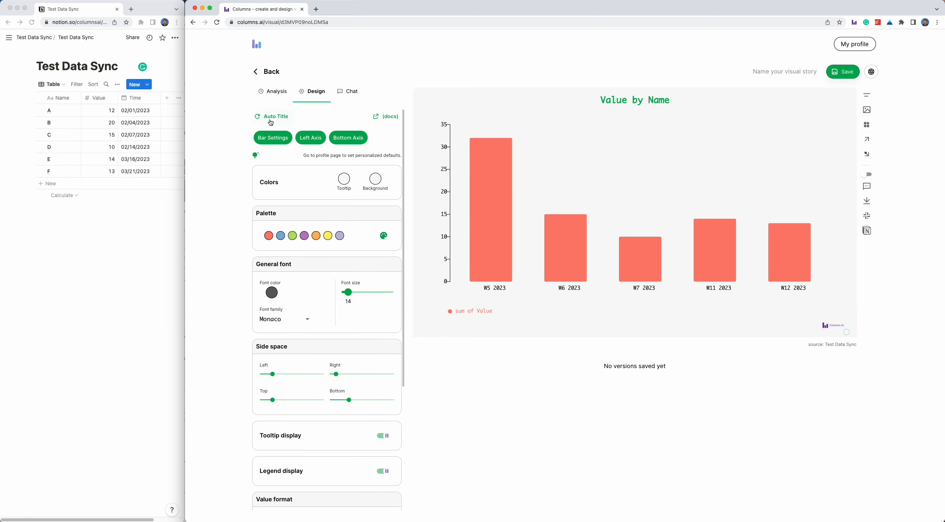
left_click(271, 117)
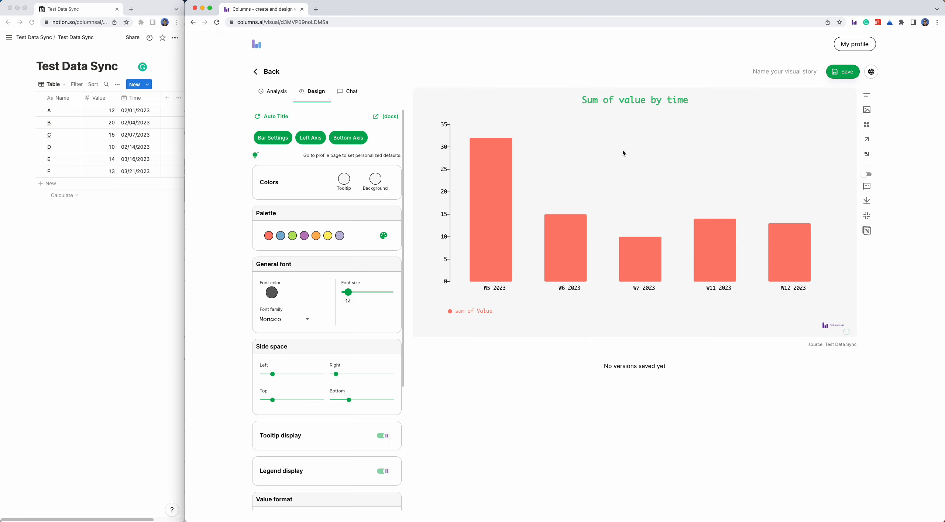
left_click(672, 101)
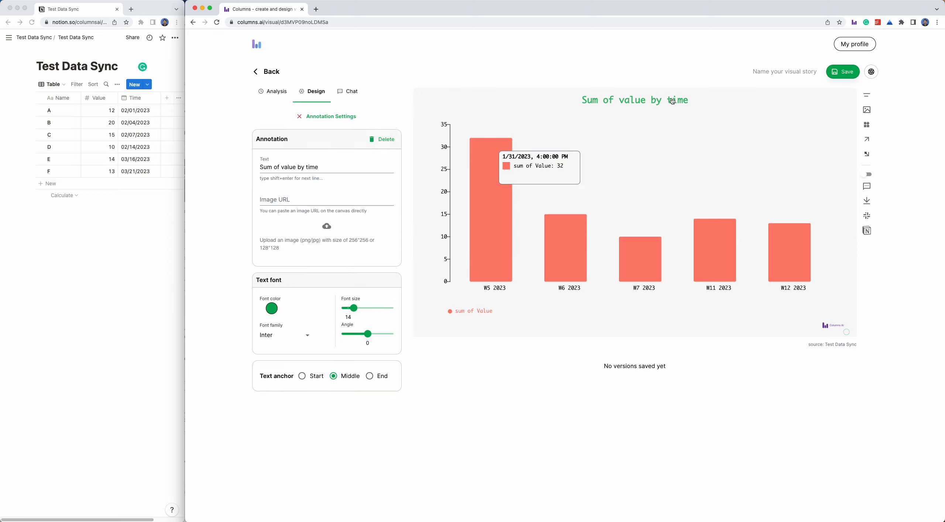
left_click(341, 166)
left_click(337, 160)
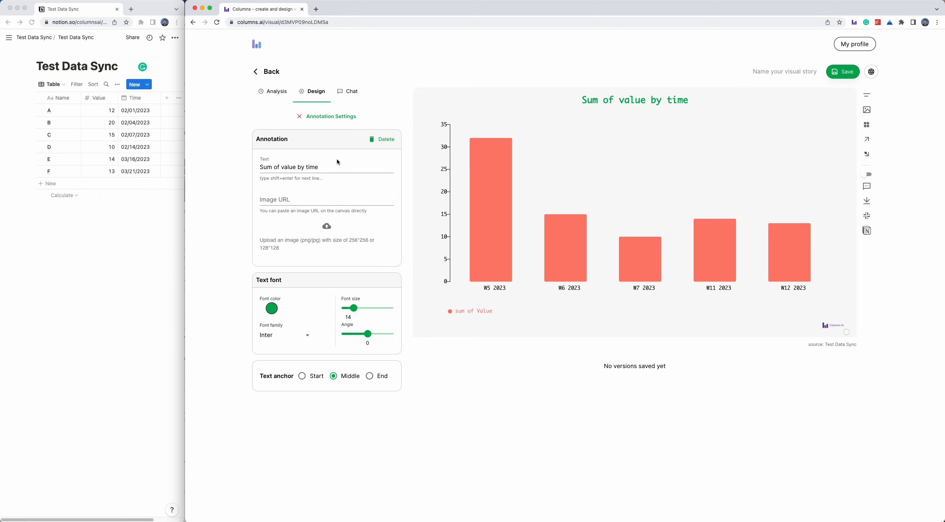
left_click(335, 165)
key("BackSpace")
key("BackSpace")
key("BackSpace")
key("BackSpace")
type("week")
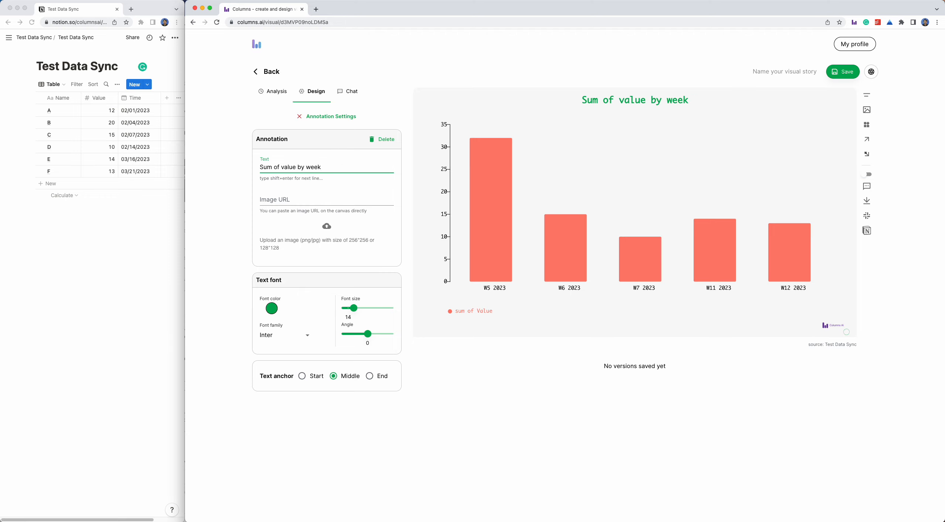
left_click(324, 117)
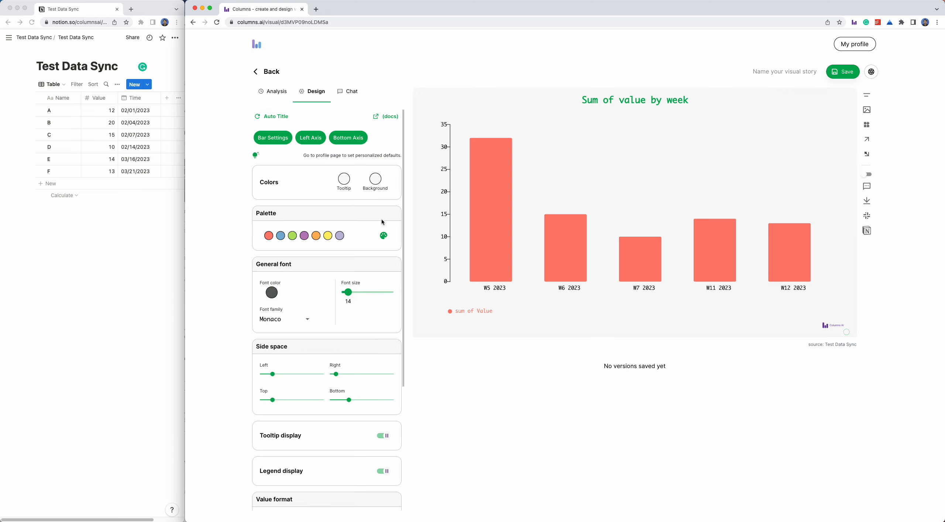
Increase the chart's left side space and add a total widget for sum of Value in the empty area beside the bars
left_click_drag(286, 377, 297, 375)
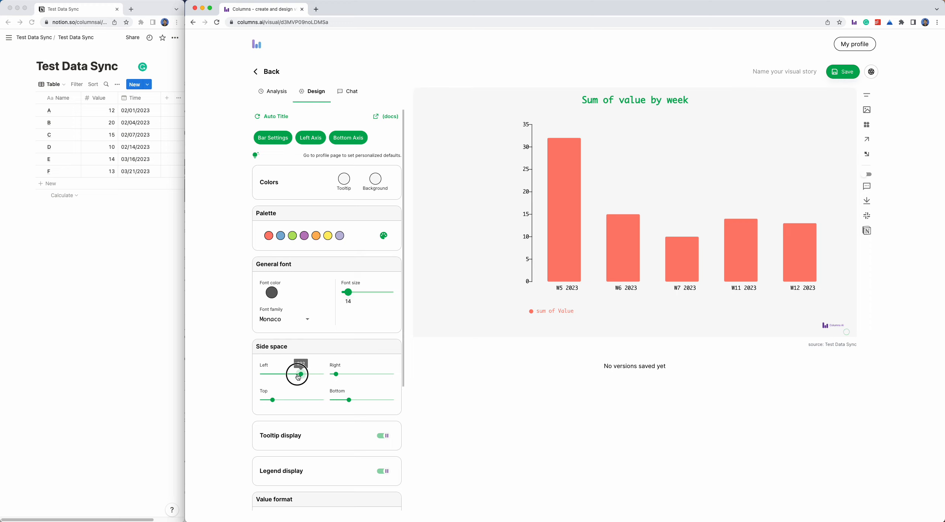
left_click(443, 133)
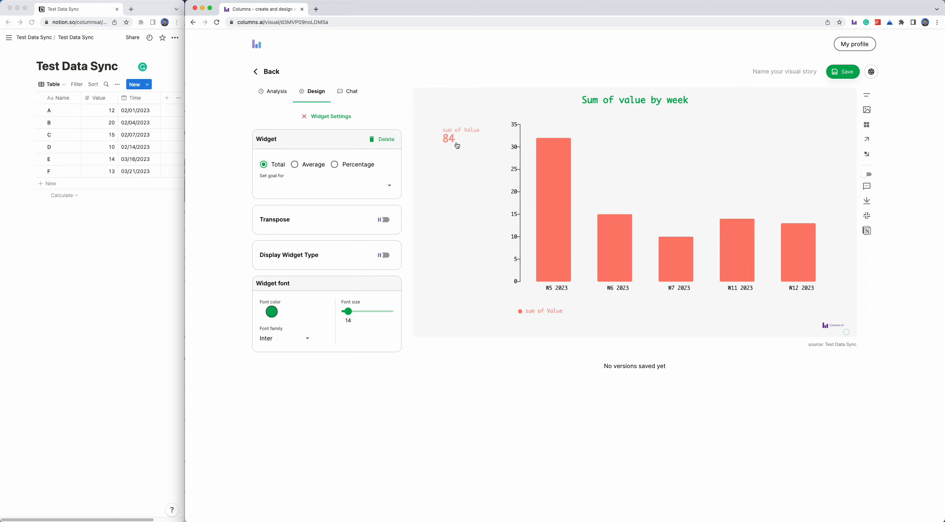
Move the total widget slightly upward, level with the top of the value axis, and leave its settings
left_click_drag(457, 145, 457, 140)
left_click(326, 117)
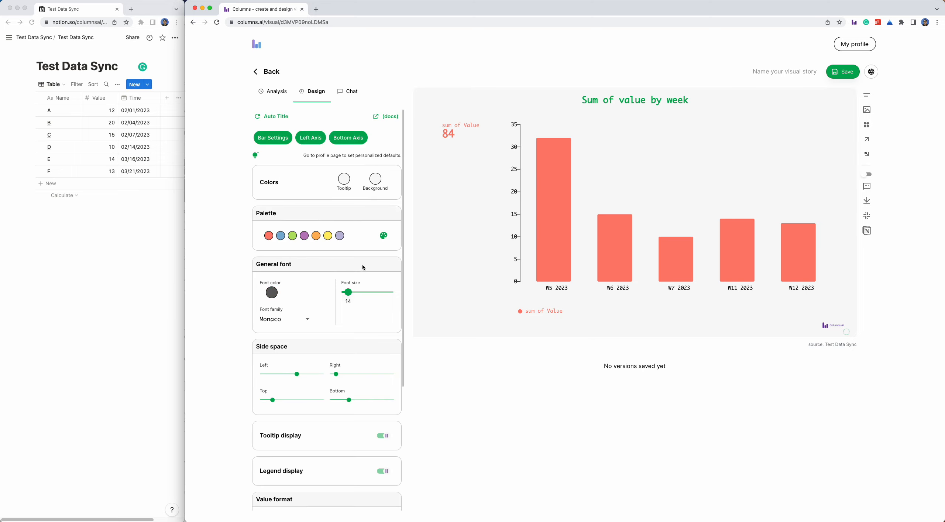
Turn on a gradient for the chart background and set its first color to gray #959191
left_click(380, 183)
left_click(419, 196)
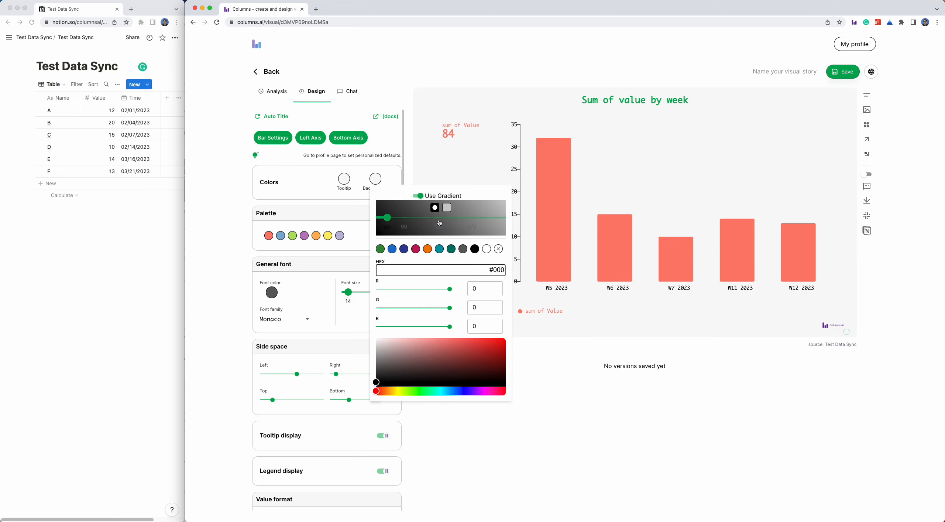
left_click(404, 221)
left_click(387, 218)
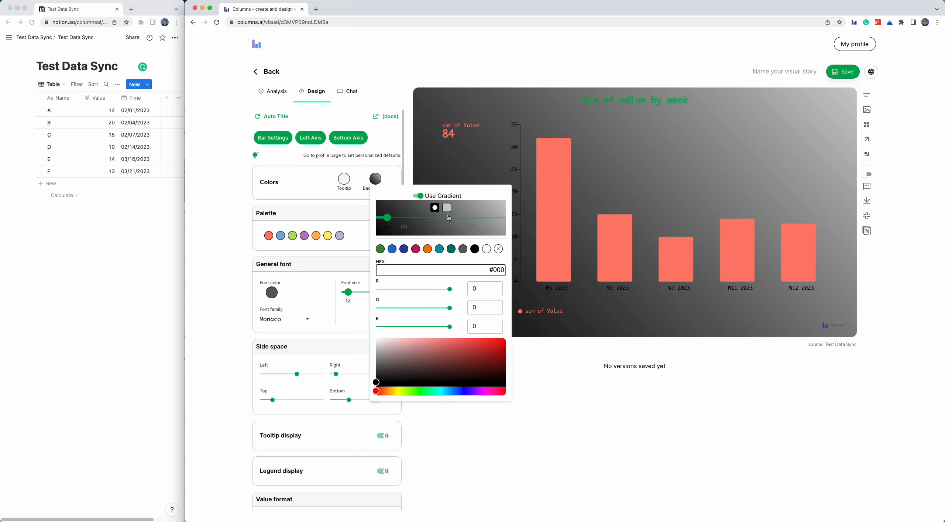
left_click(376, 351)
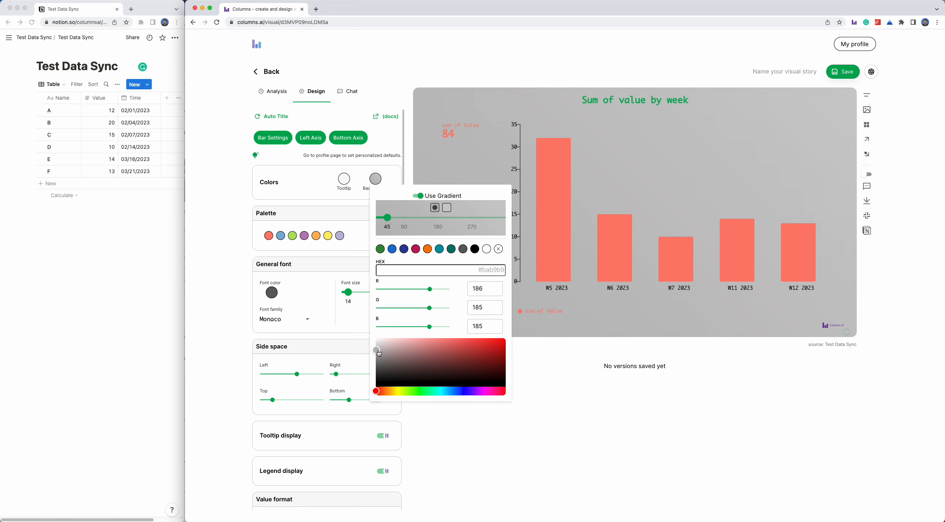
left_click(379, 357)
Set the background gradient's second color to a pale green derived from the #388e3c preset
left_click(447, 208)
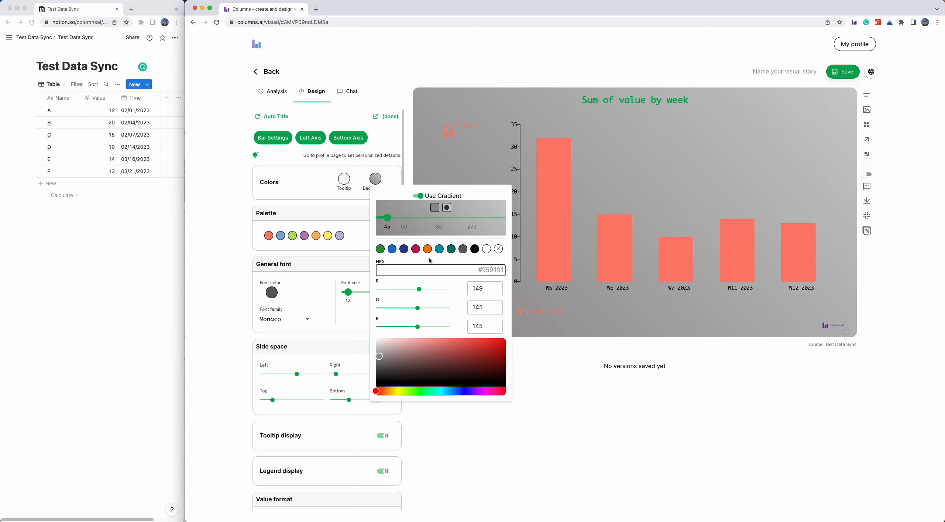
left_click(412, 341)
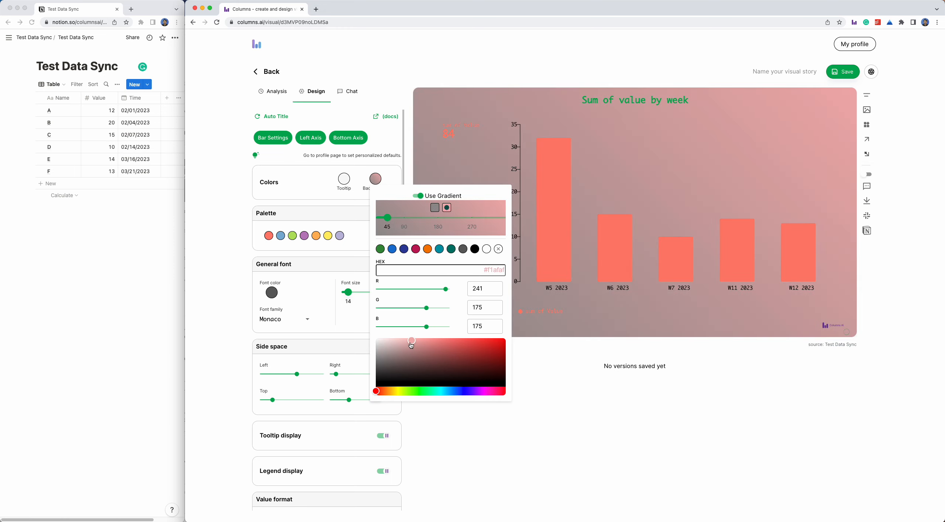
left_click(401, 346)
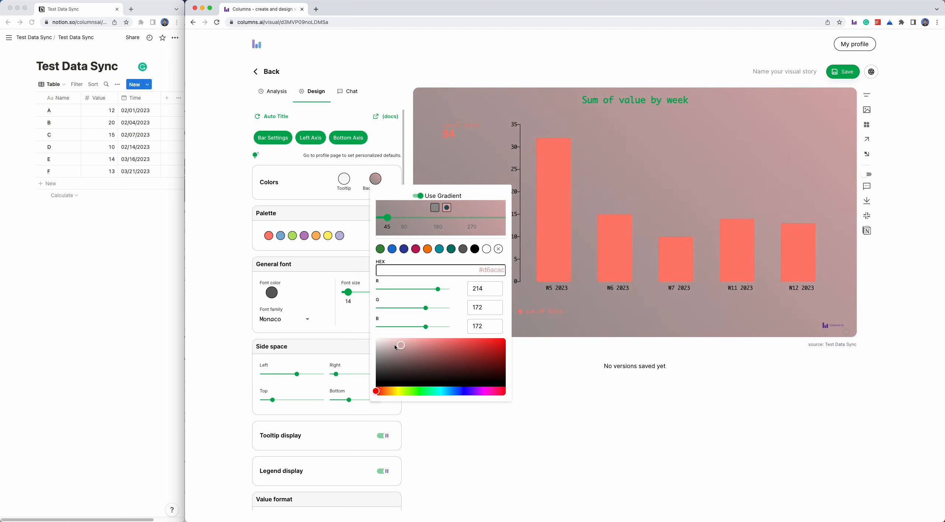
left_click(380, 249)
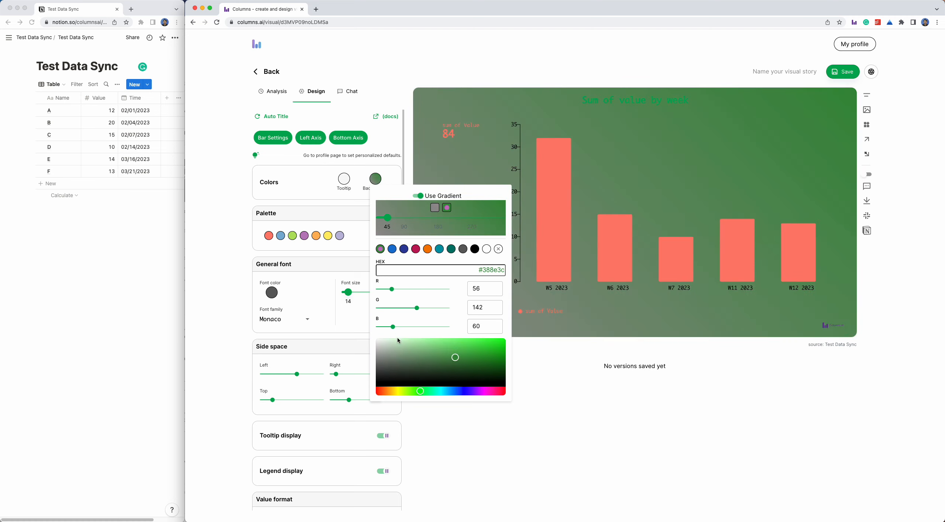
left_click(396, 344)
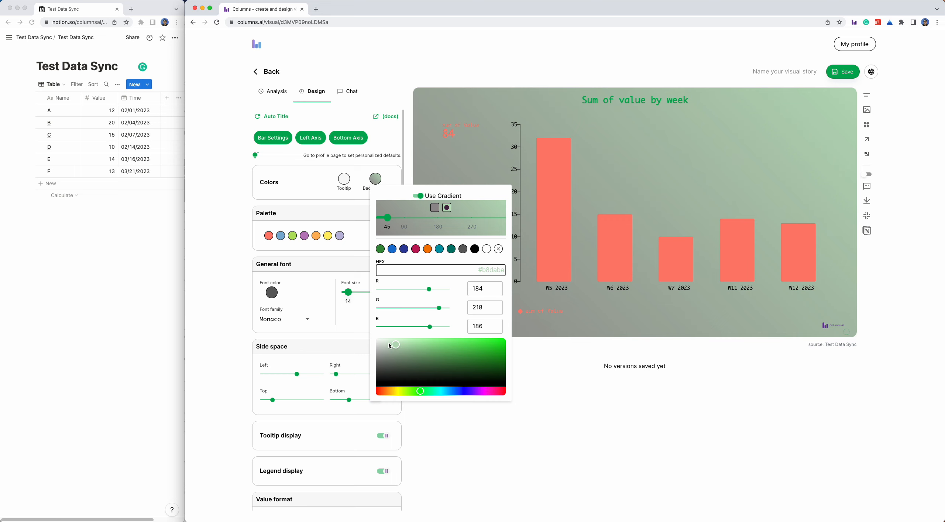
left_click(446, 131)
left_click(445, 131)
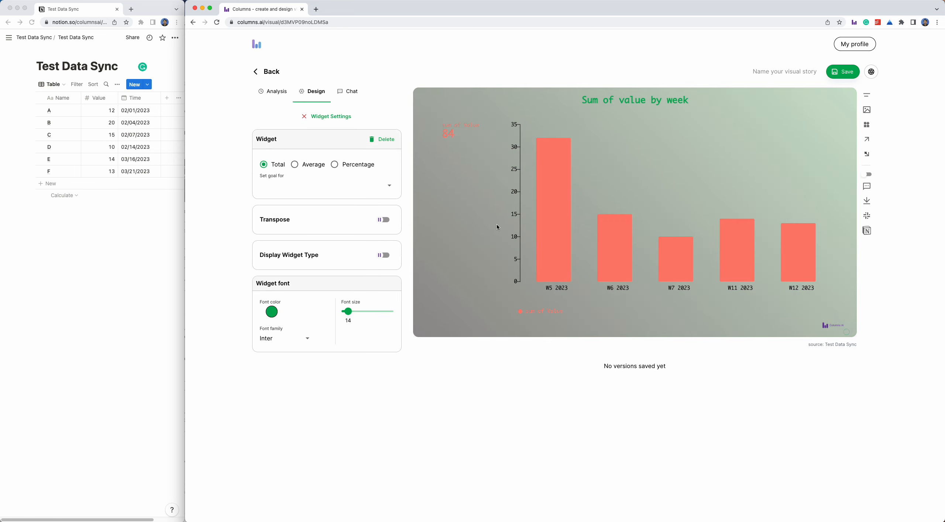
left_click(325, 122)
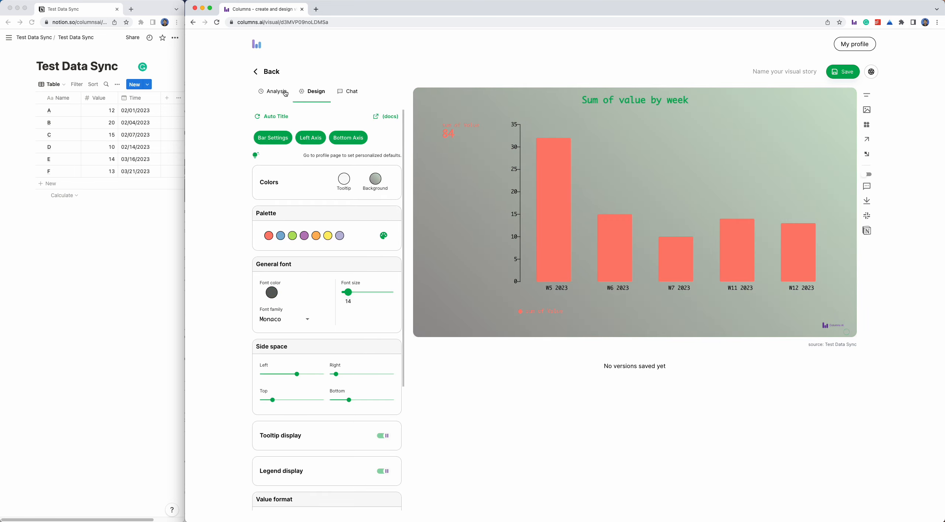
Try orange and set the sum of Value metric's color to teal #00796b
left_click(274, 92)
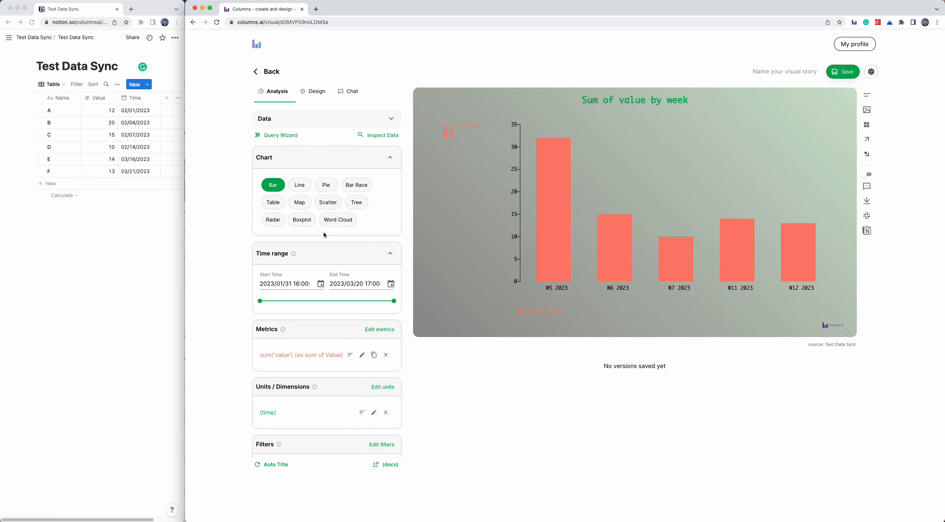
left_click(362, 355)
left_click(374, 227)
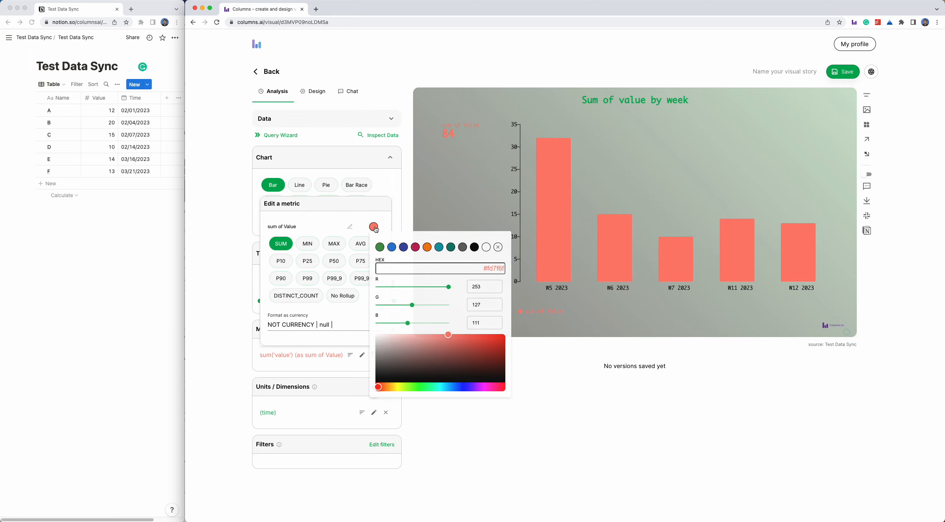
left_click(427, 248)
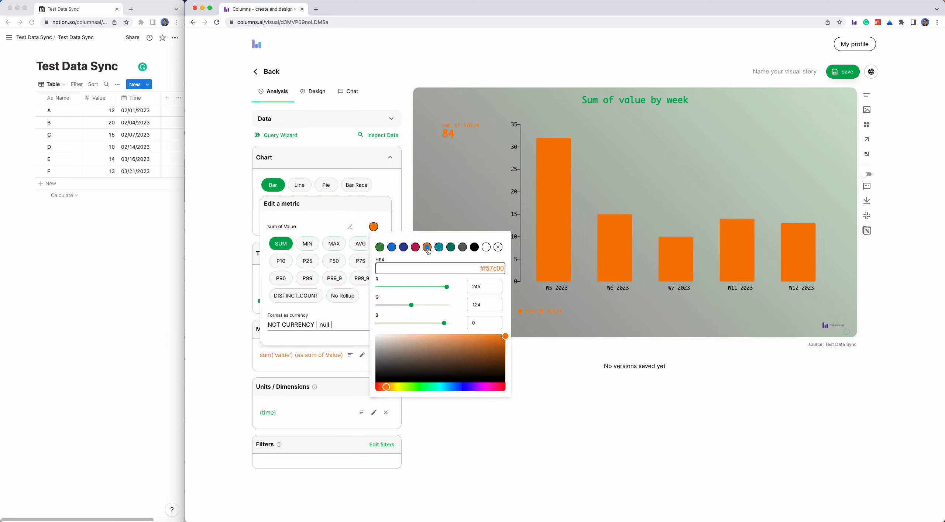
left_click(452, 249)
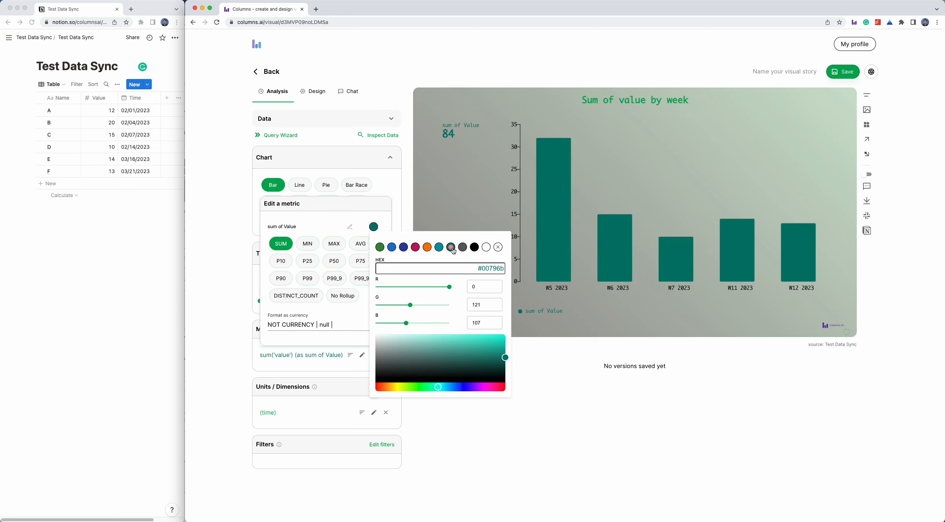
left_click(570, 270)
left_click(614, 313)
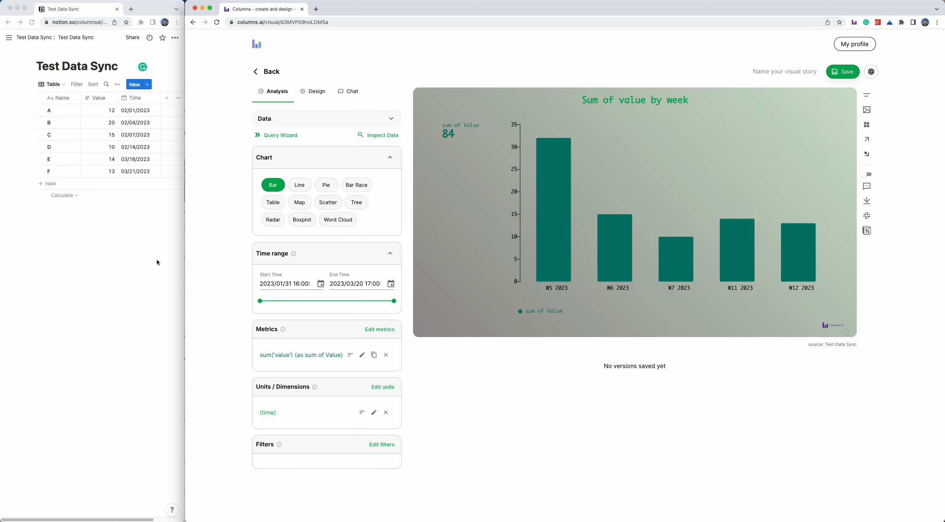
Switch to the Notion database and add a record named G with a Value of 18
left_click(113, 255)
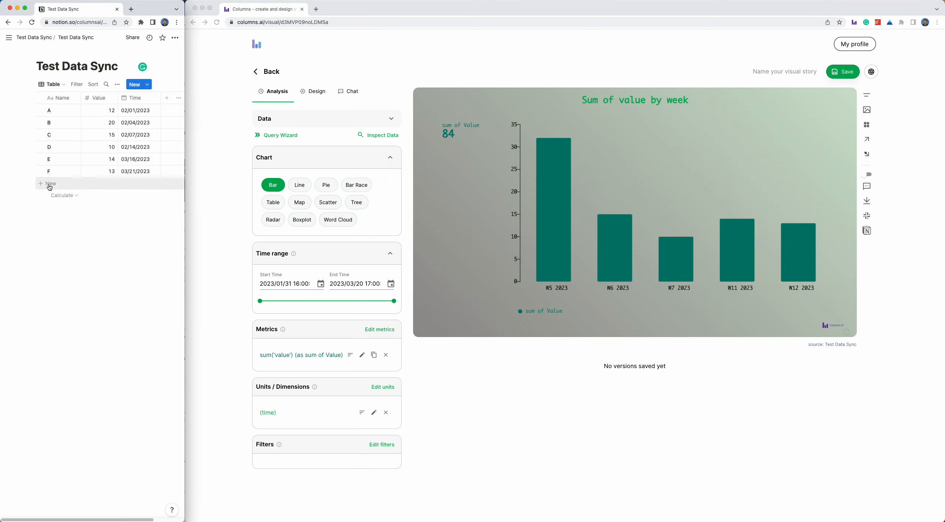
left_click(50, 187)
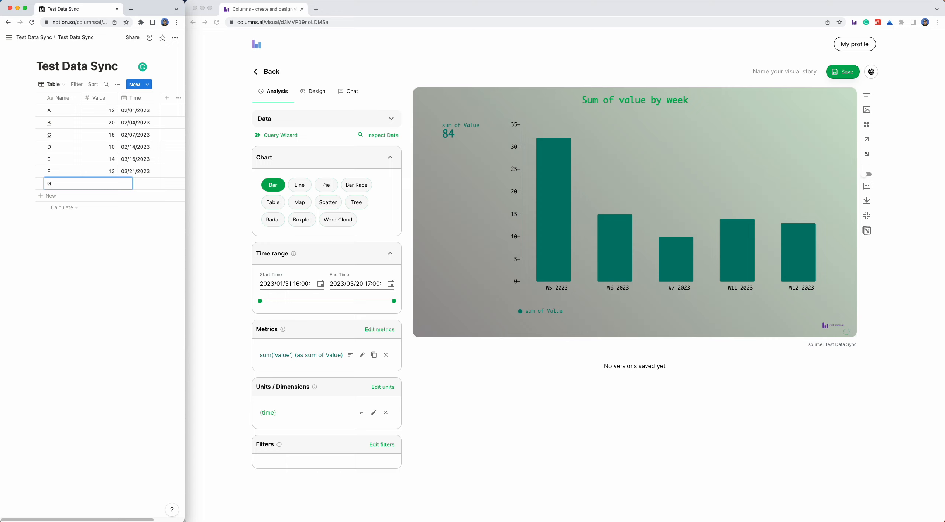
key("Return")
key("Right")
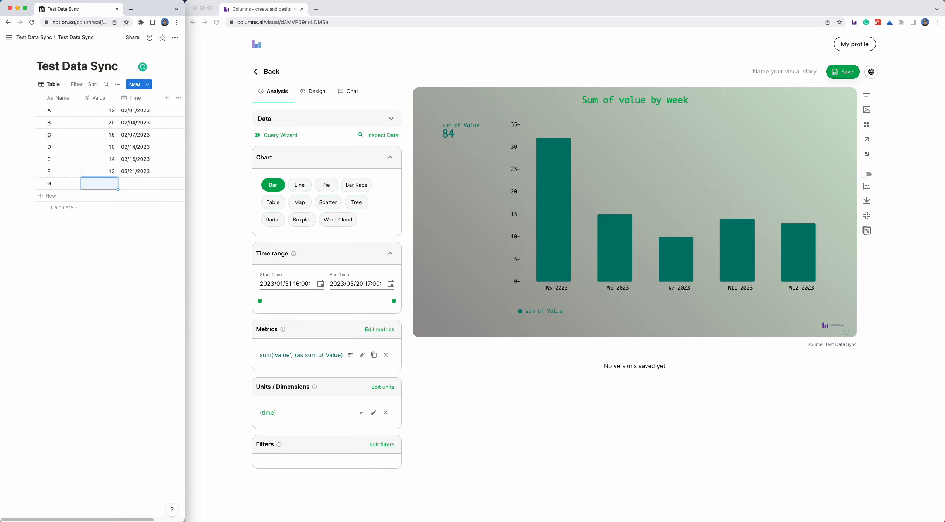
type("18")
key("Tab")
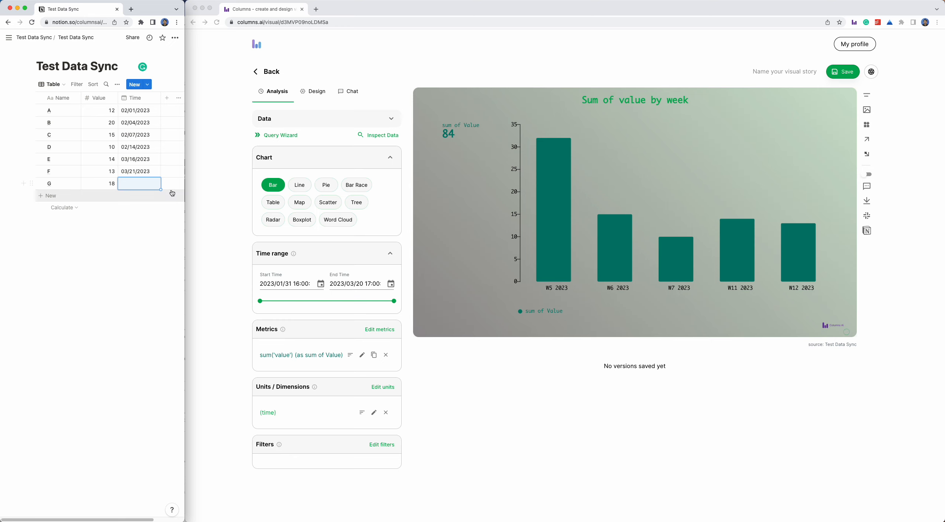
left_click(146, 185)
key("Escape")
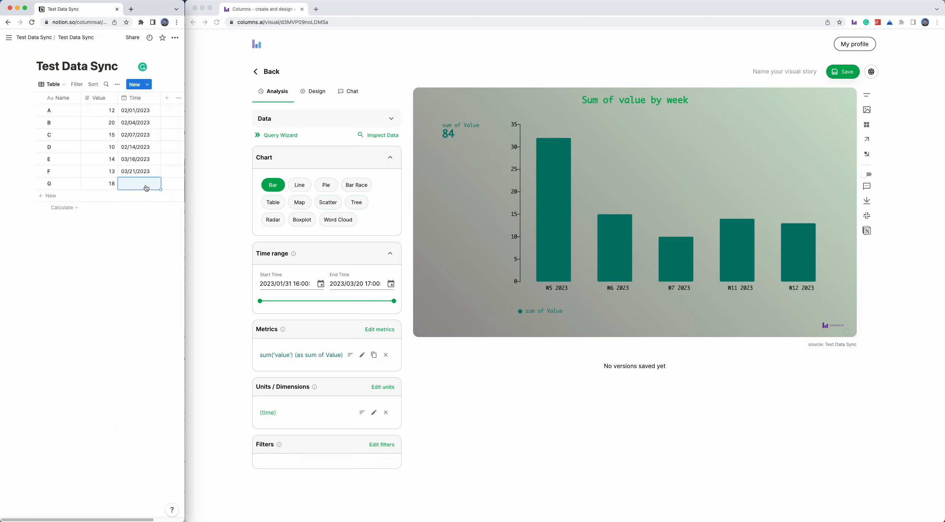
Set the Time of record E to 02/16/2023
left_click(136, 162)
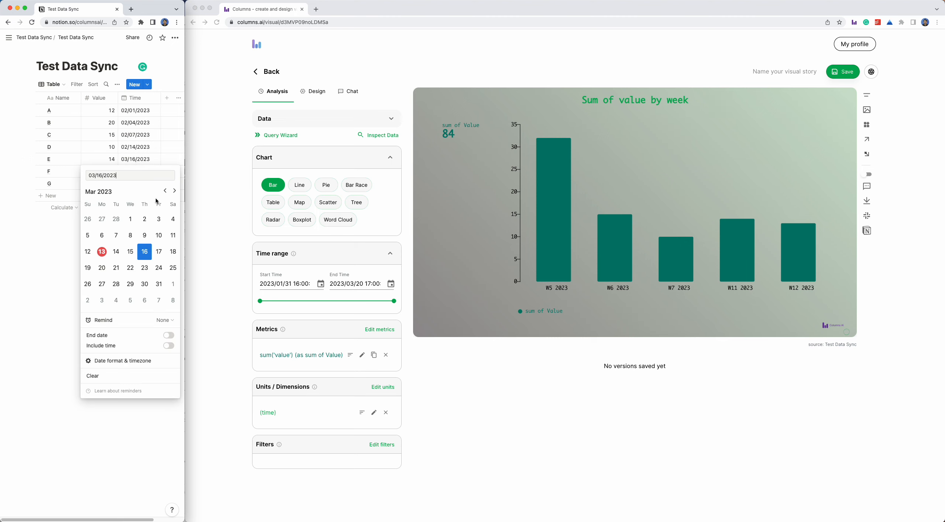
left_click(165, 190)
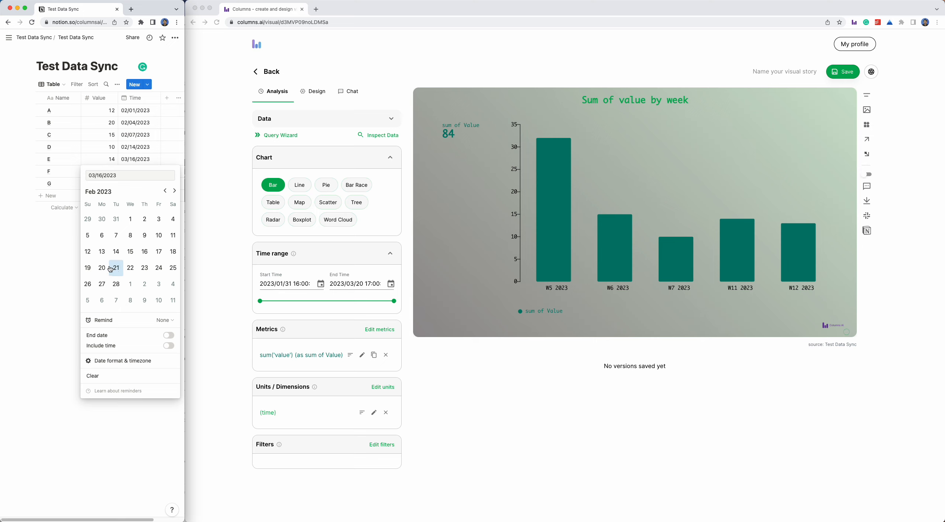
left_click(144, 252)
left_click(139, 172)
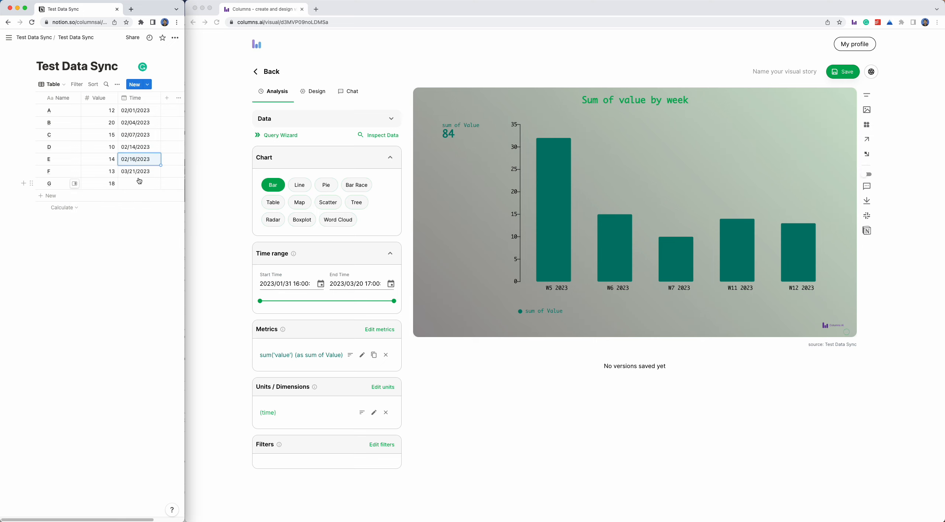
Set the Time of record F to 02/21/2023
left_click(139, 172)
left_click(165, 202)
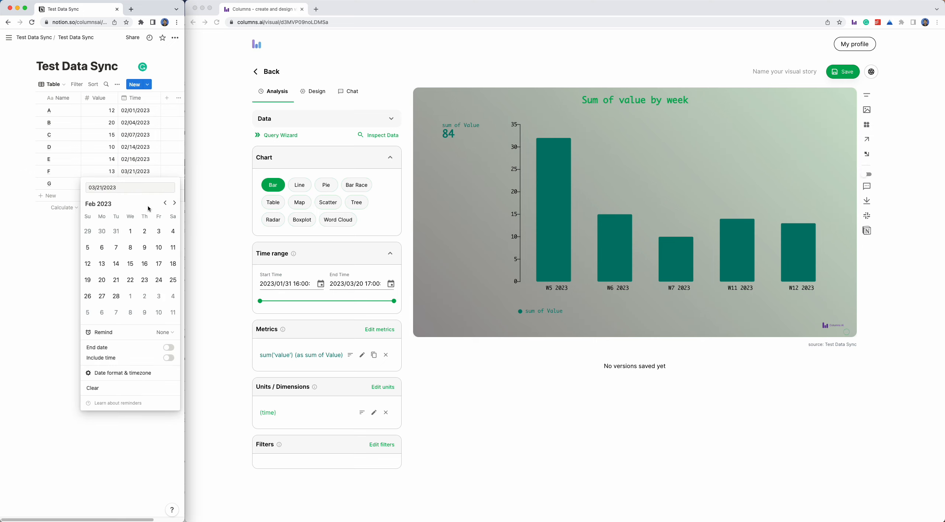
left_click(116, 280)
left_click(55, 281)
Set the Time of the new record G to 02/24/2023 and close the date picker
left_click(137, 184)
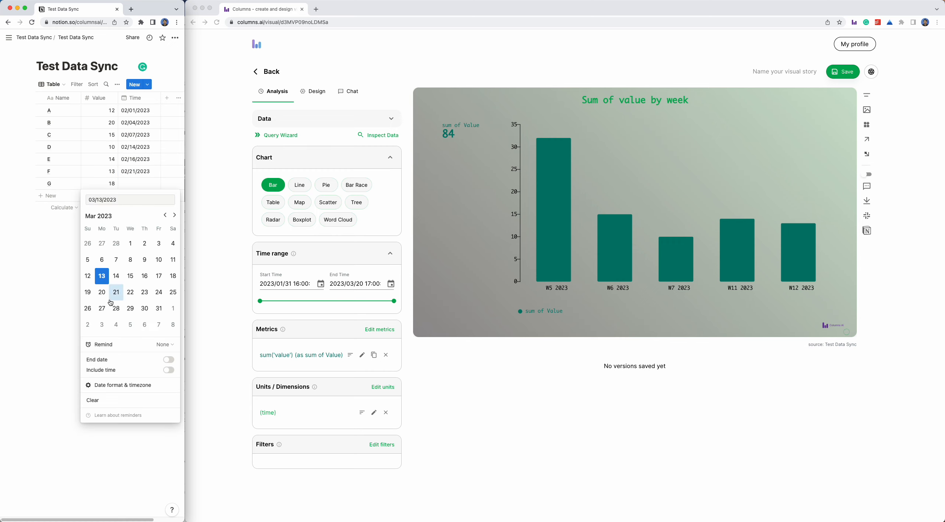
left_click(165, 215)
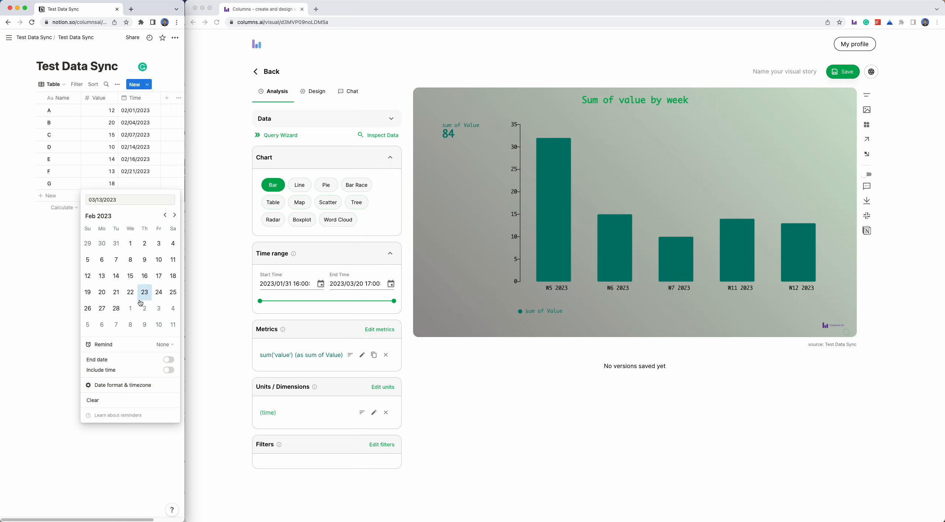
left_click(159, 293)
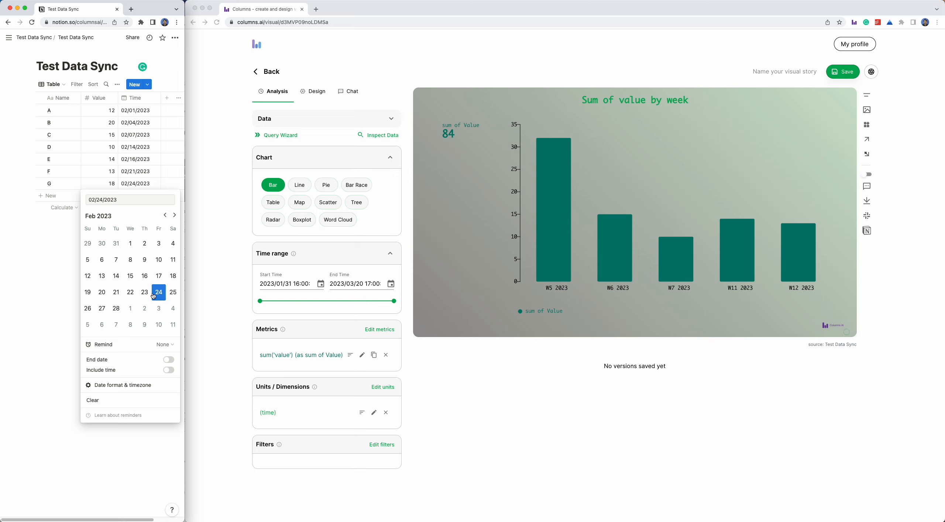
left_click(55, 258)
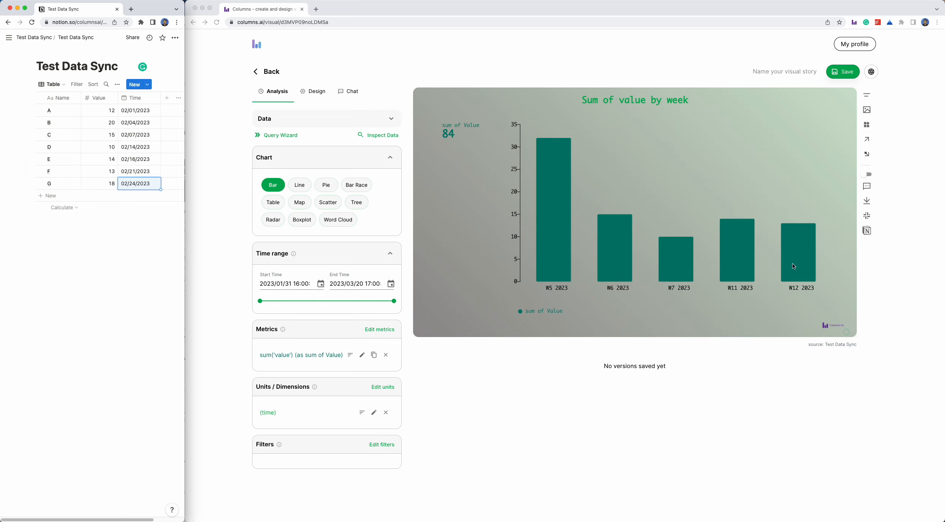
left_click(147, 314)
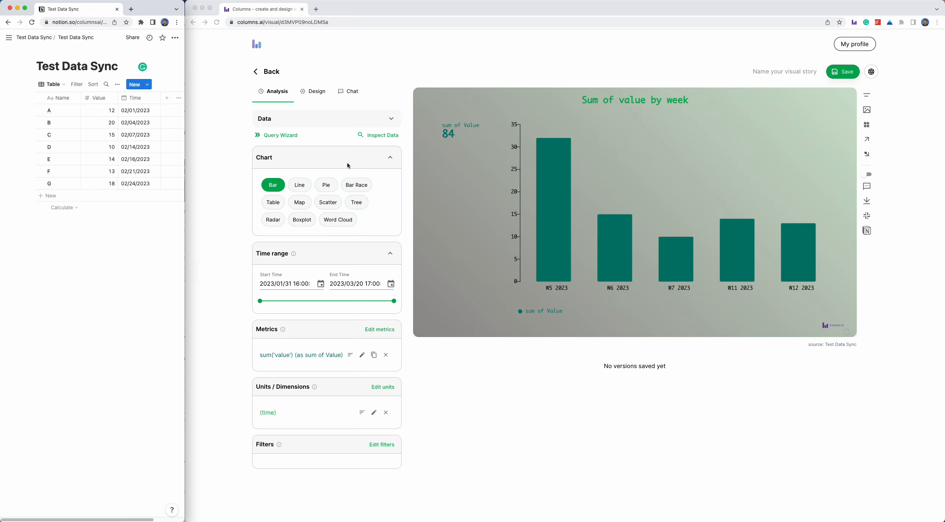
Switch back to Columns and reload the Test Data Sync dataset to pull in the Notion changes
left_click(390, 122)
left_click(390, 122)
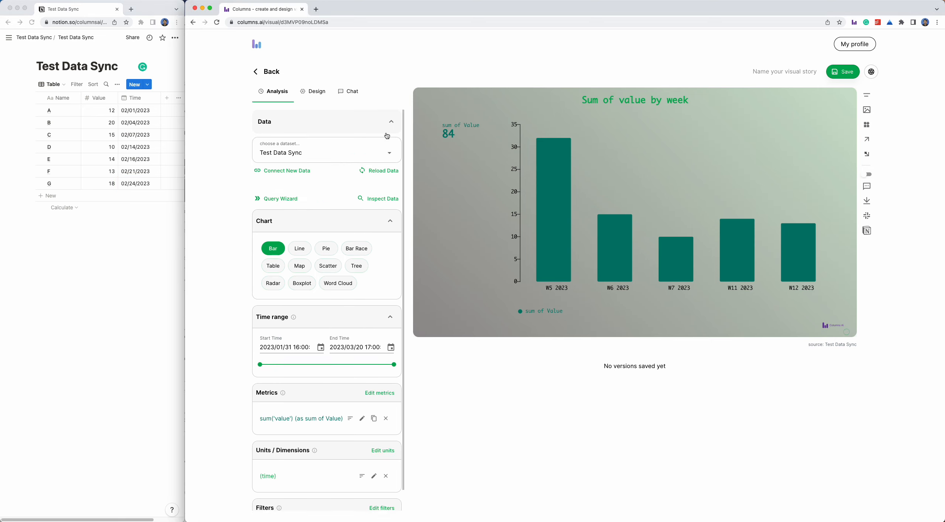
left_click(373, 175)
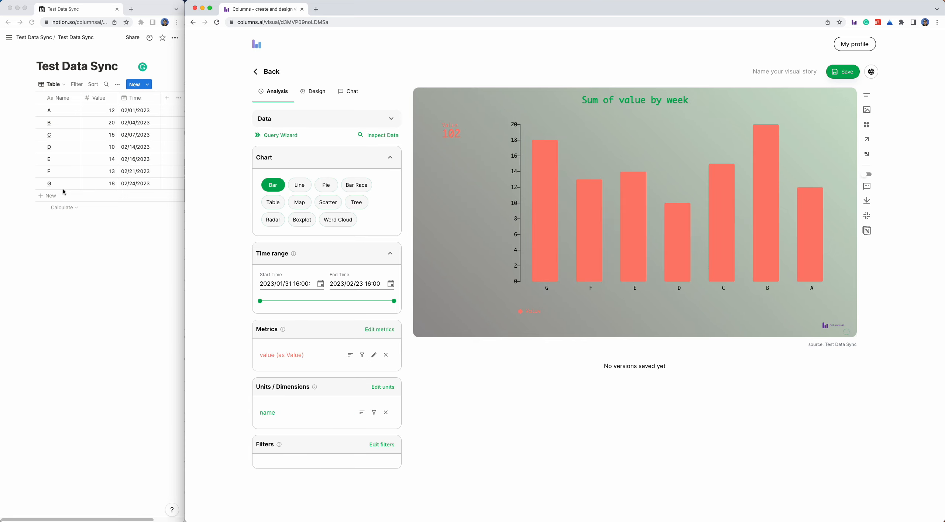
left_click(312, 91)
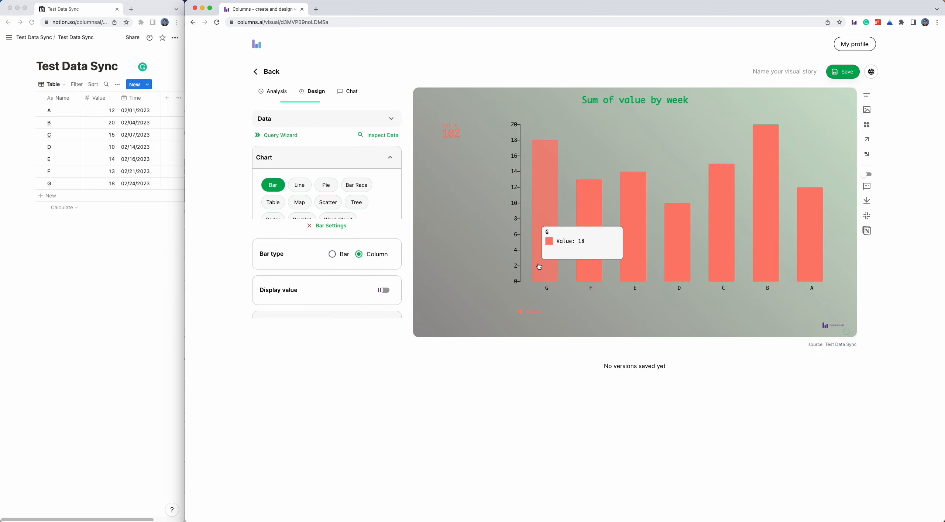
left_click(327, 224)
left_click(332, 118)
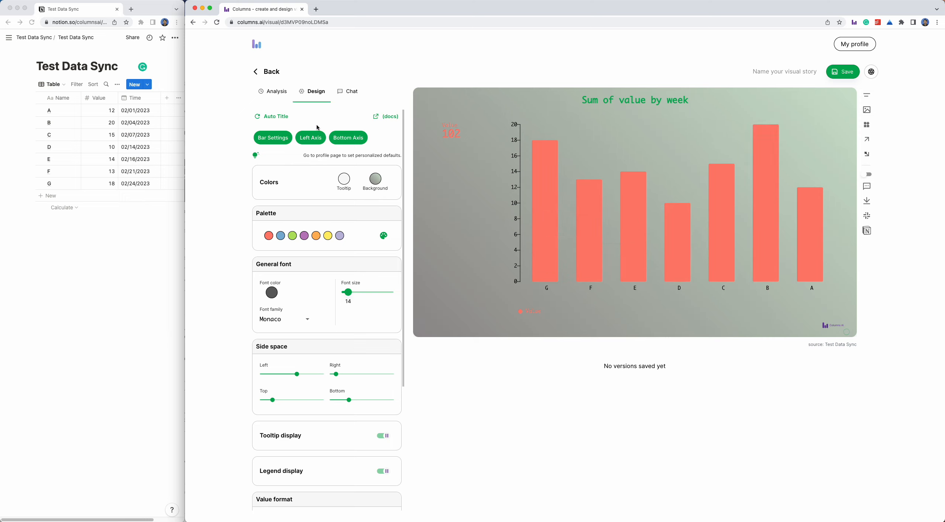
Aggregate the value metric of the bar chart with SUM
left_click(278, 92)
left_click(374, 355)
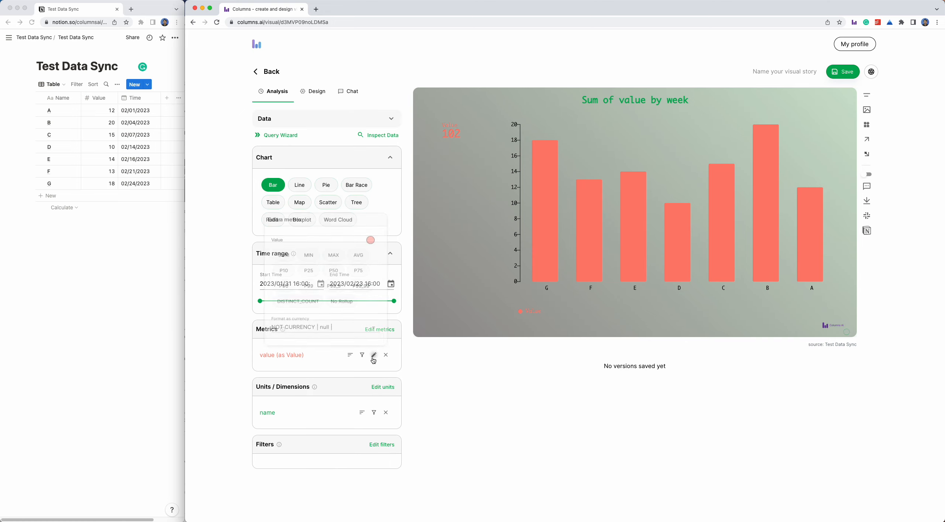
left_click(285, 244)
left_click(238, 350)
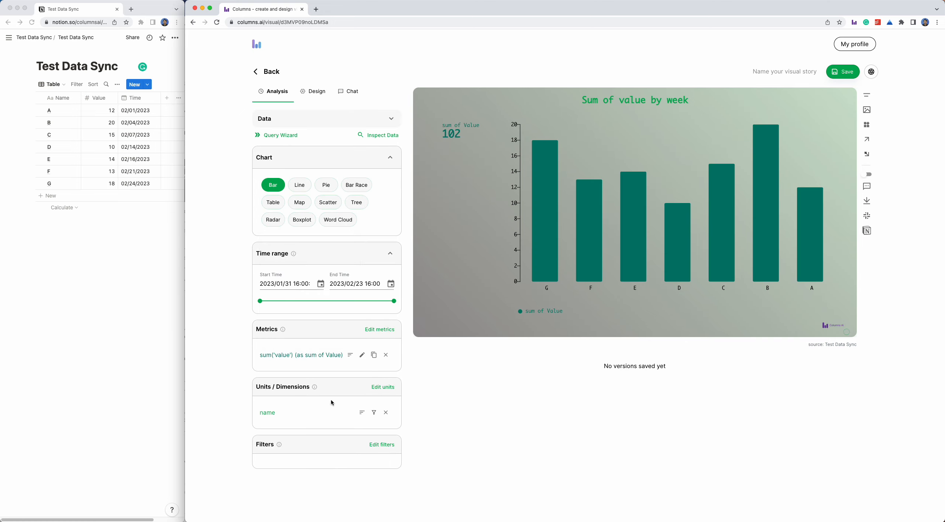
Replace the name dimension with (time) and group it by week using Bounded Time
left_click(383, 388)
left_click(292, 425)
left_click(296, 458)
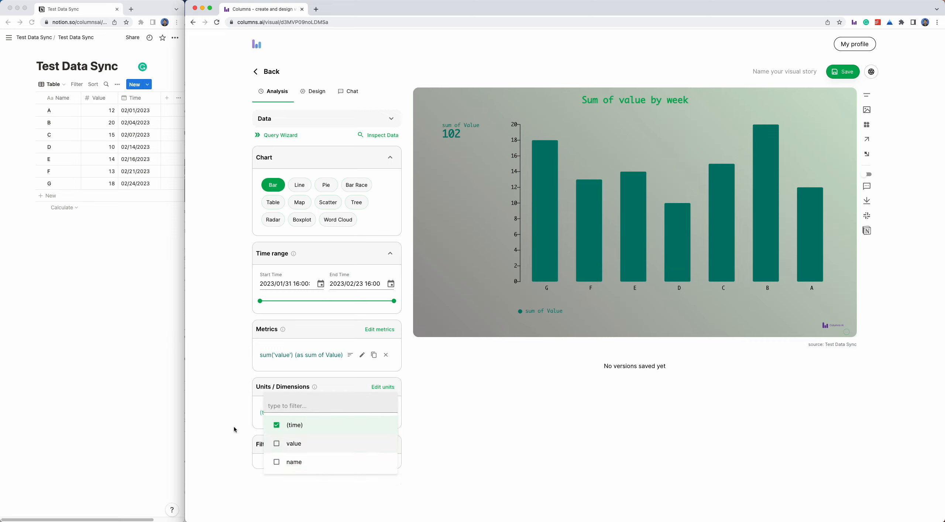
left_click(373, 413)
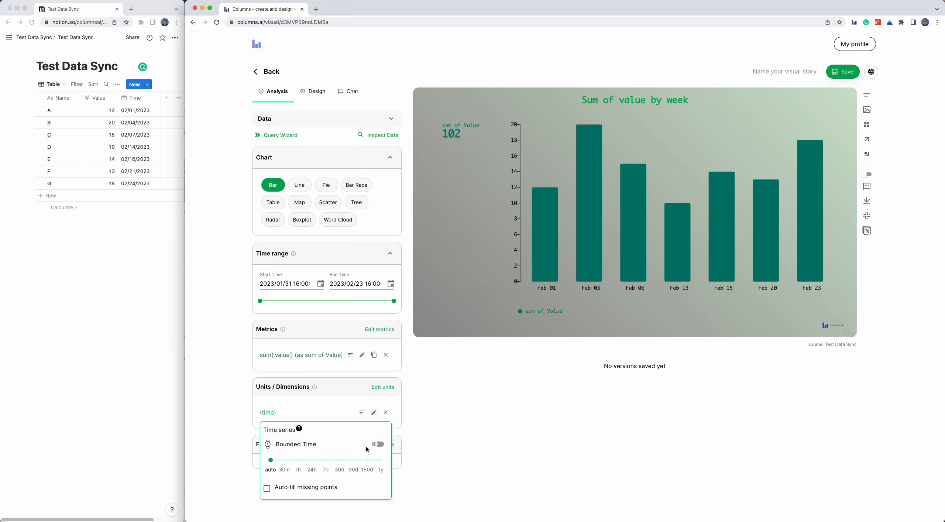
left_click(378, 444)
left_click(342, 356)
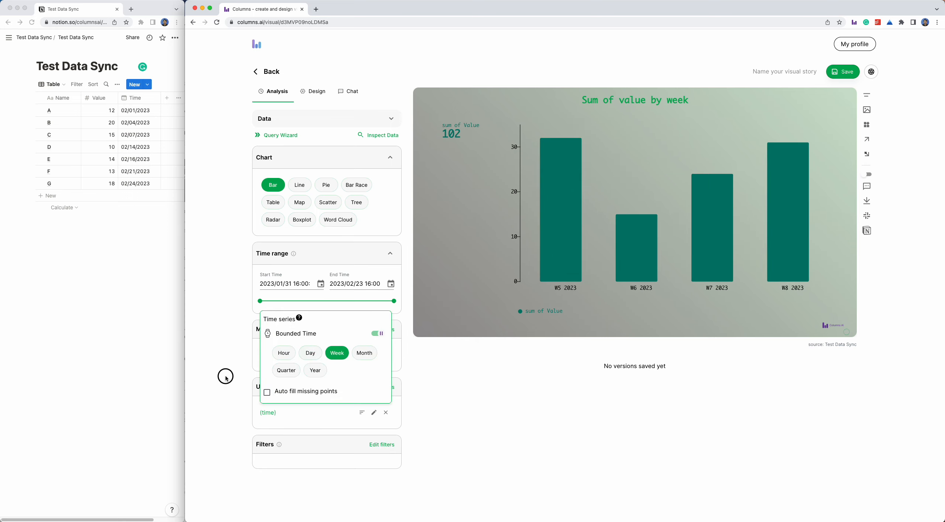
left_click(226, 379)
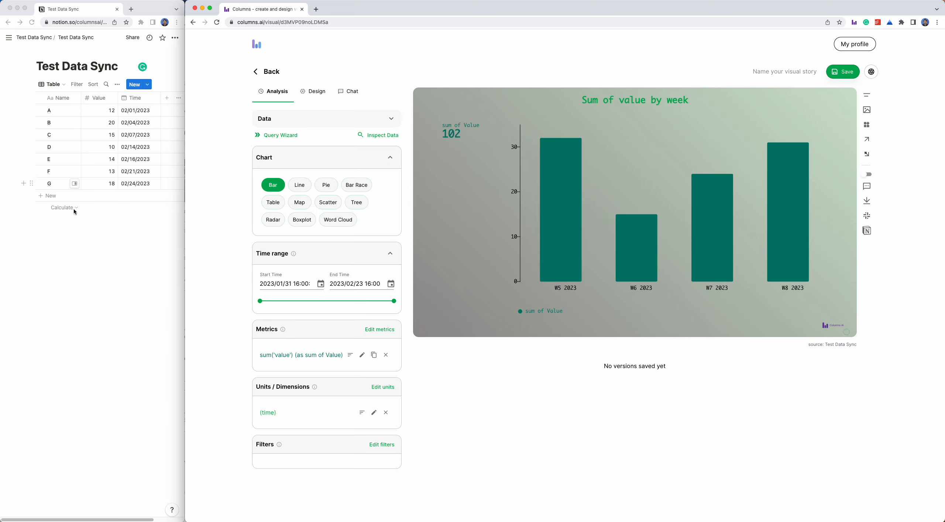
Add a smart marker to the chart, point its arrow at the W8 2023 bar and place its label above the W6 and W7 bars
left_click(85, 237)
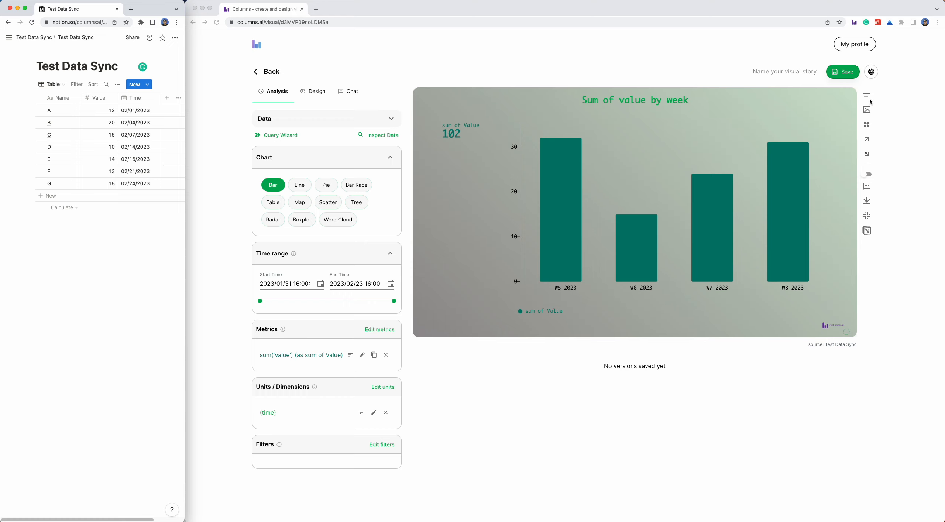
left_click(868, 141)
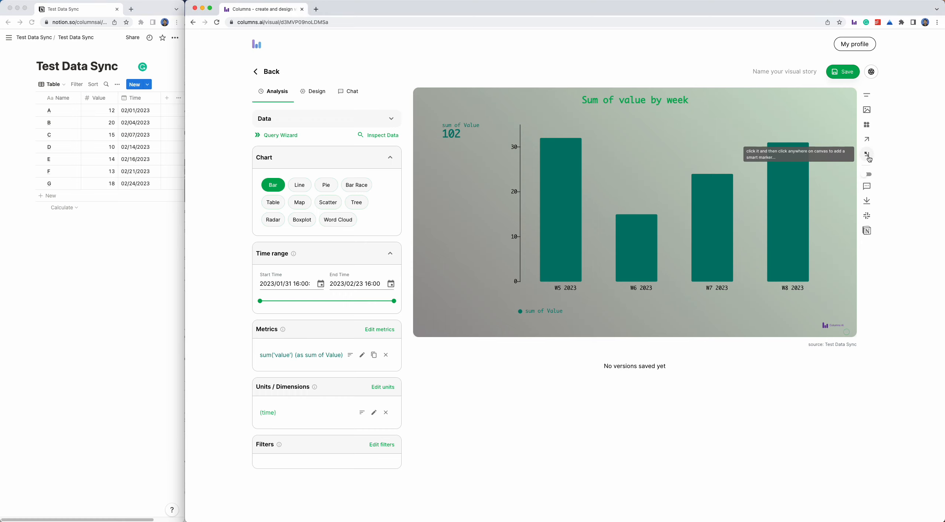
left_click(868, 154)
left_click(653, 147)
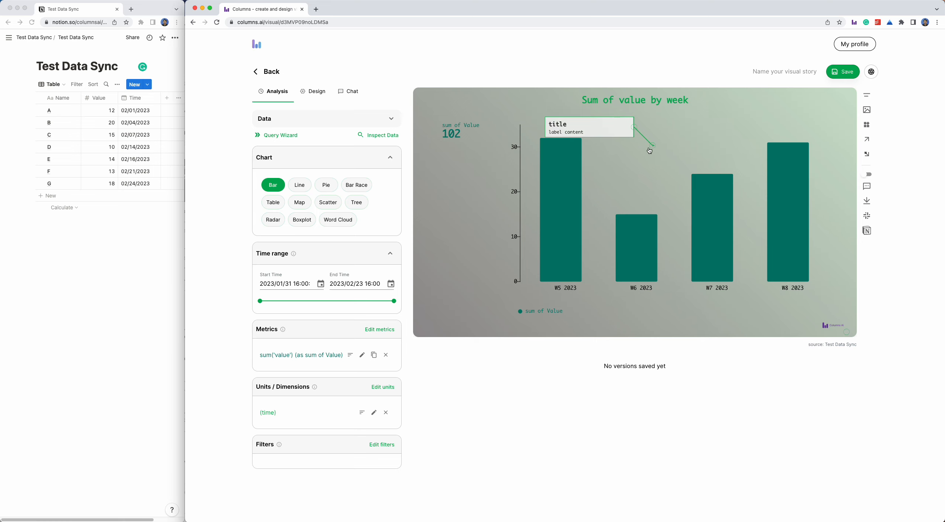
left_click(780, 168)
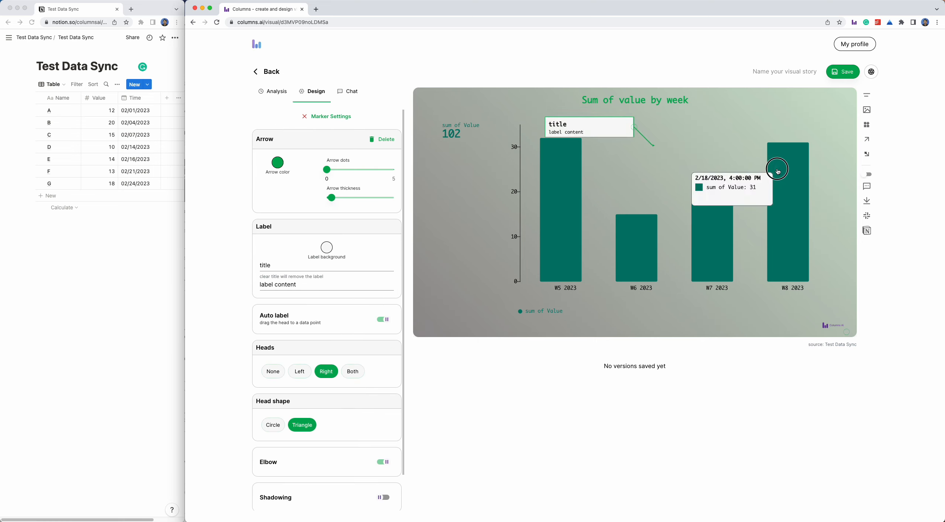
left_click_drag(633, 132, 689, 143)
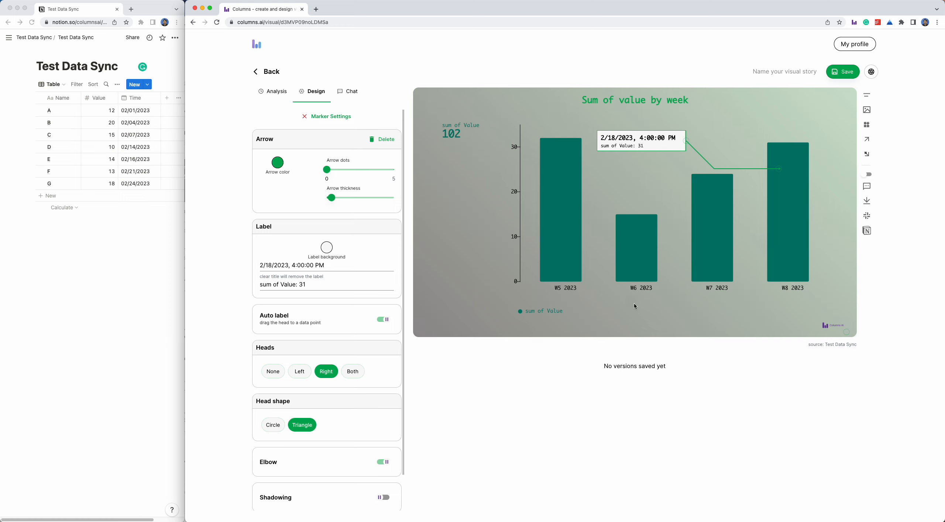
Post the annotated chart to the Notion page, switch to Notion and reload the database page
left_click(868, 232)
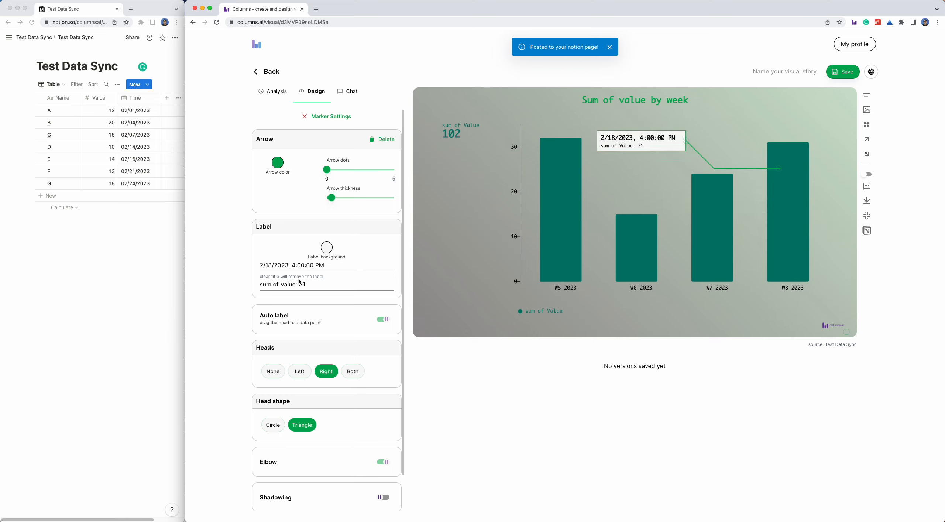
left_click(79, 313)
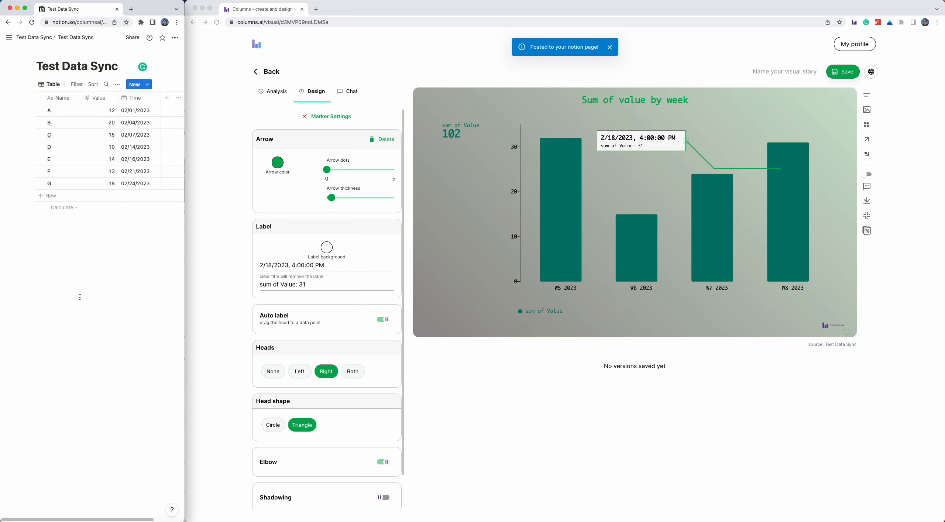
key("super+r")
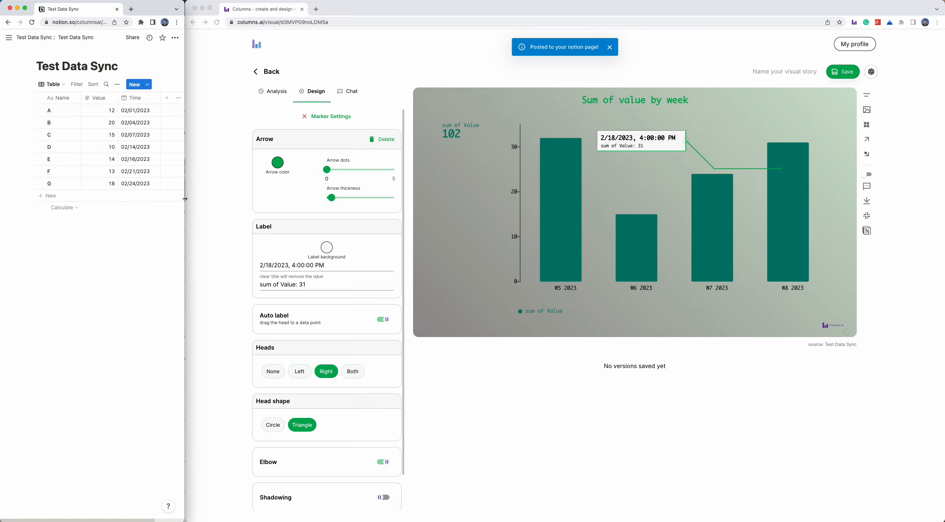
Widen the Notion window and open the parent Test Data Sync page with the sidebar locked open
left_click_drag(183, 200, 731, 205)
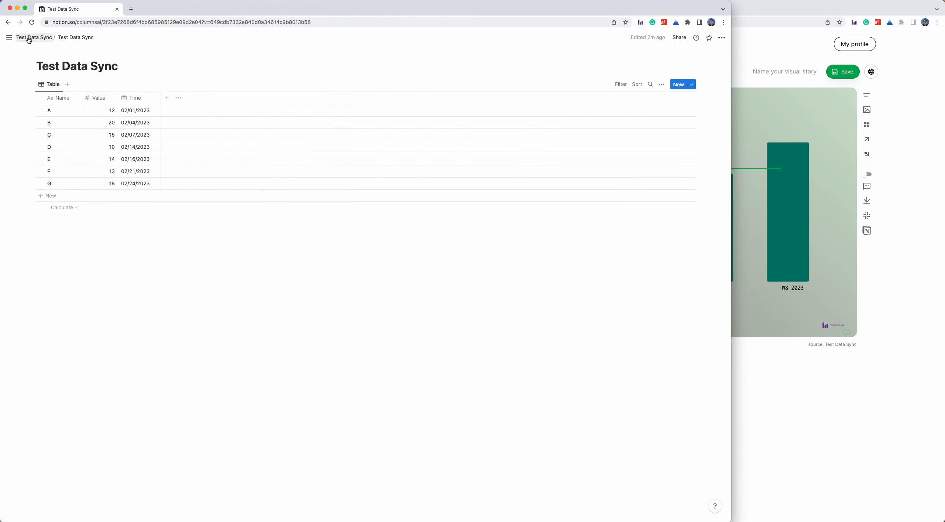
left_click(9, 23)
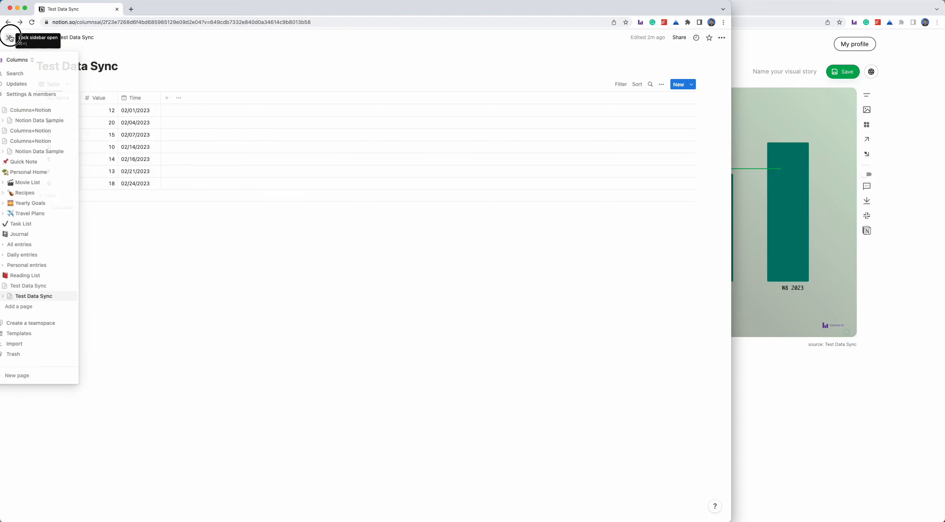
left_click(9, 37)
left_click(20, 263)
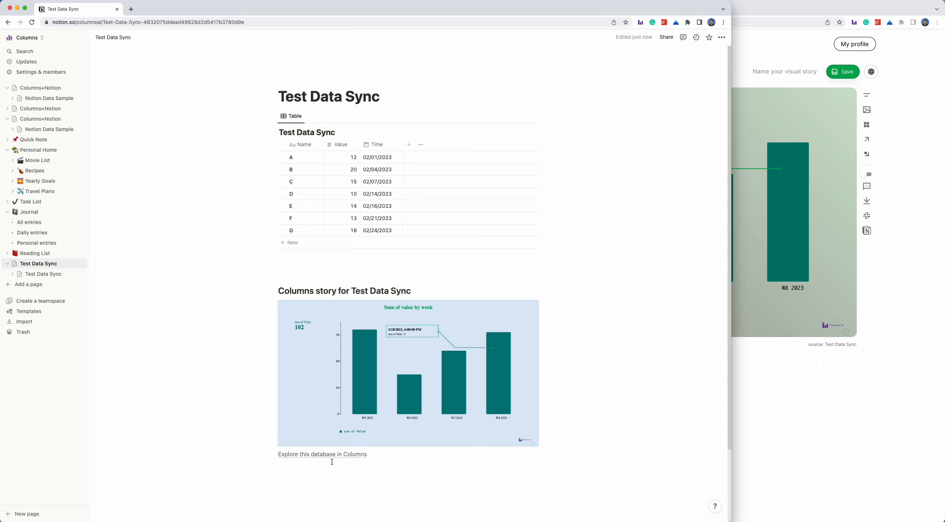
Compare the chart posted in Notion with the original in Columns, narrowing the Notion window to view both side by side
mouse_move(322, 459)
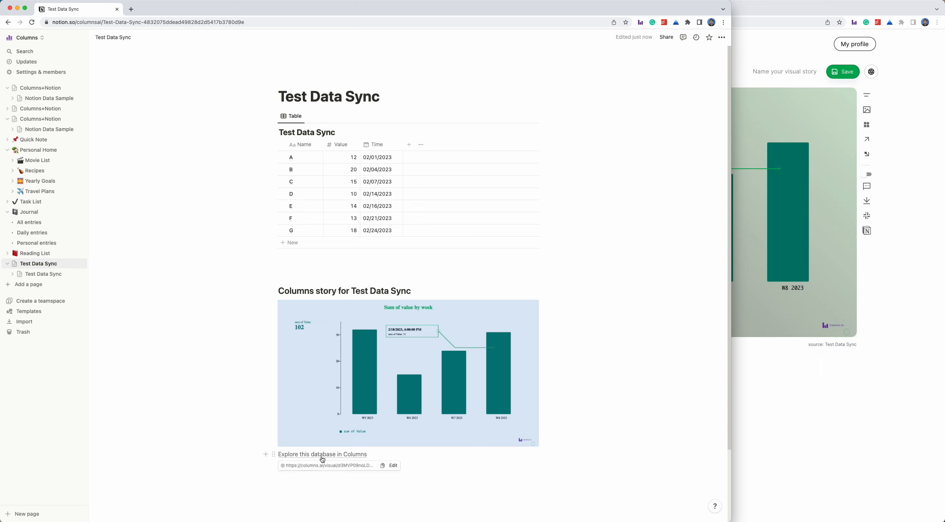
left_click(807, 303)
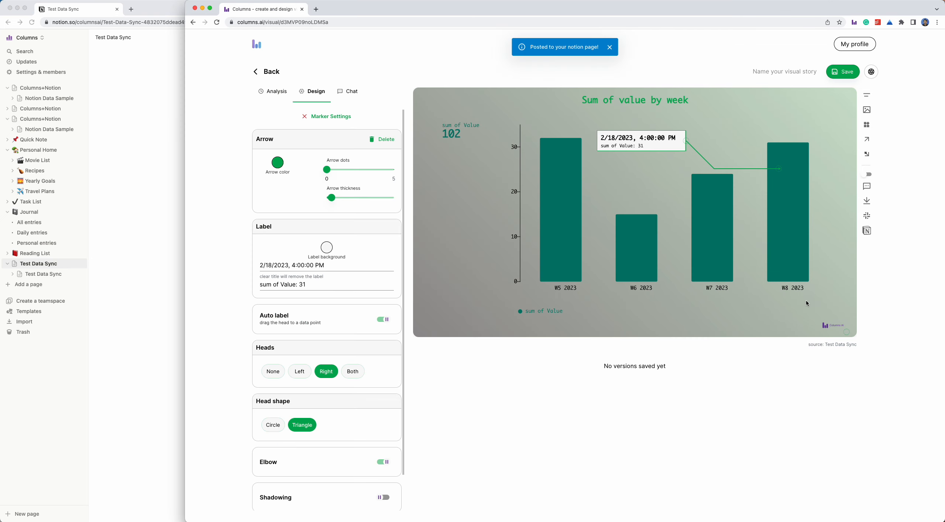
left_click(125, 371)
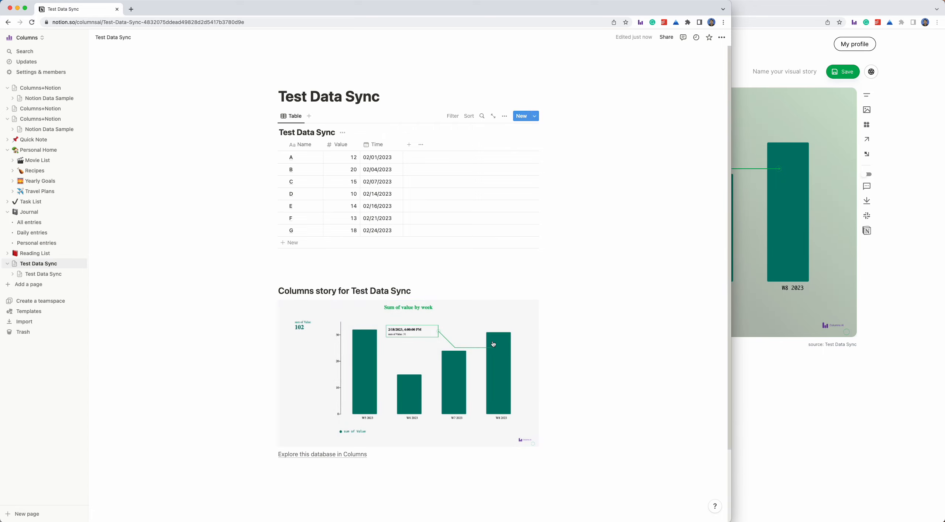
left_click_drag(732, 472, 86, 445)
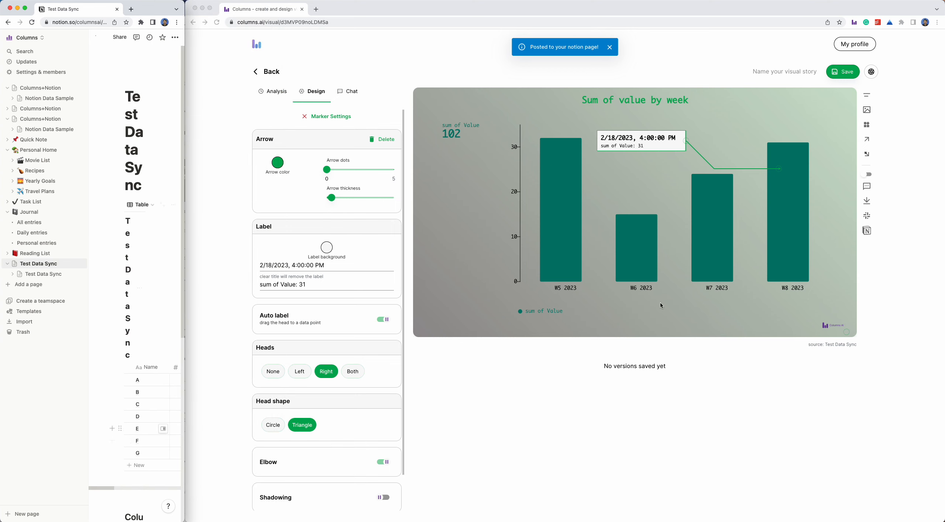
scroll(104, 290, "down", 8)
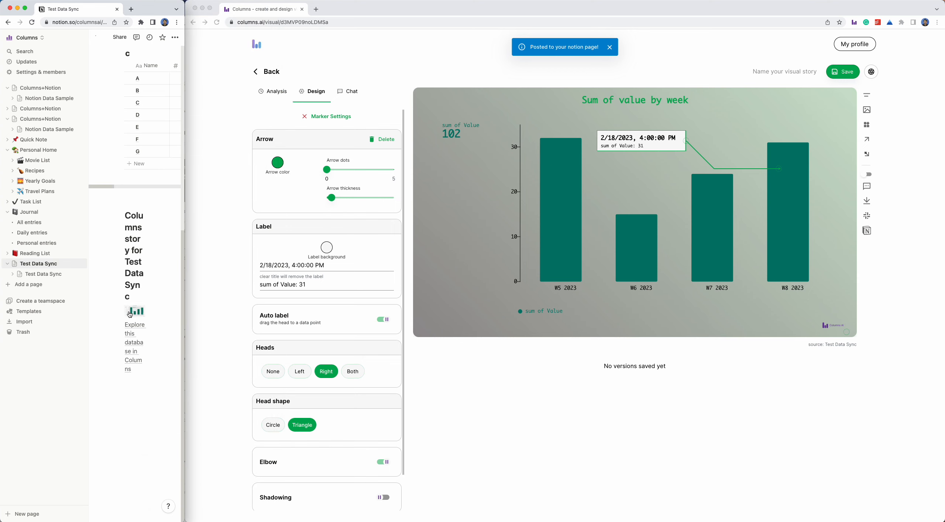